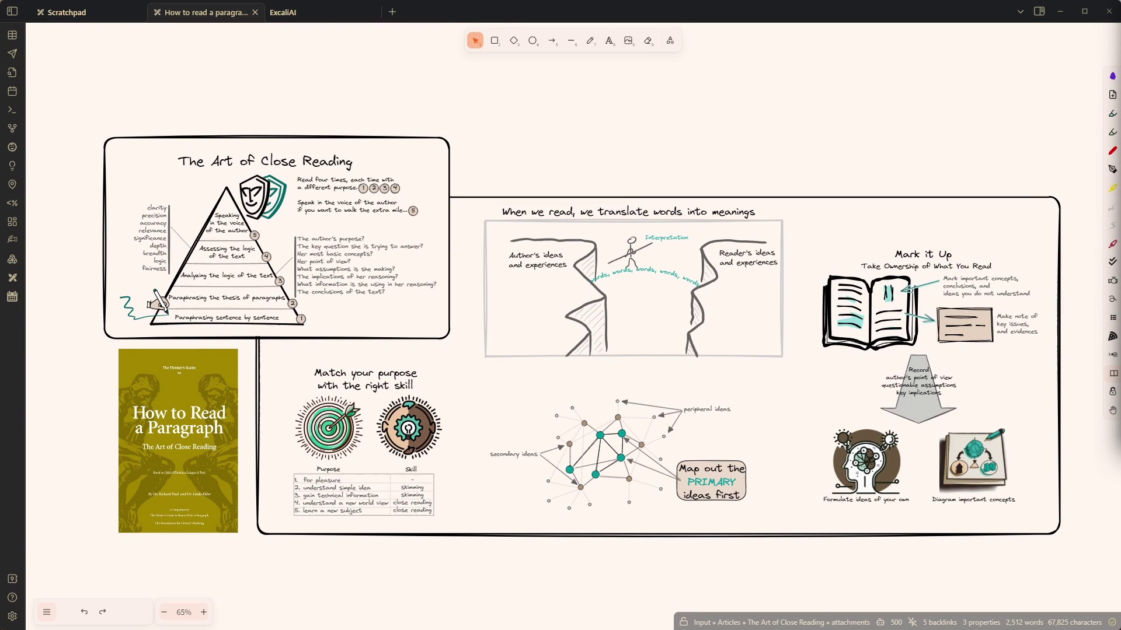
# Marquee-select the entire Art of Close Reading sketchnote.
pyautogui.moveTo(79, 105); pyautogui.dragTo(1079, 575)
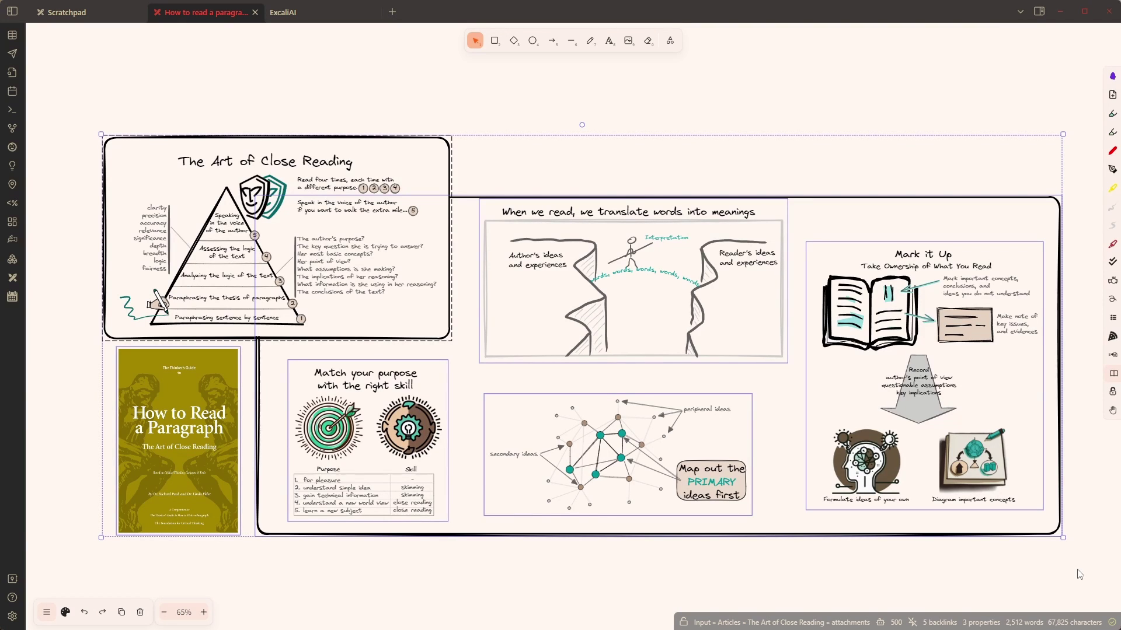
# Run the ExcaliAI script's 'Challenge my thinking' prompt on the sketchnote with a mermaid response type.
pyautogui.hotkey('ctrl', 'p')
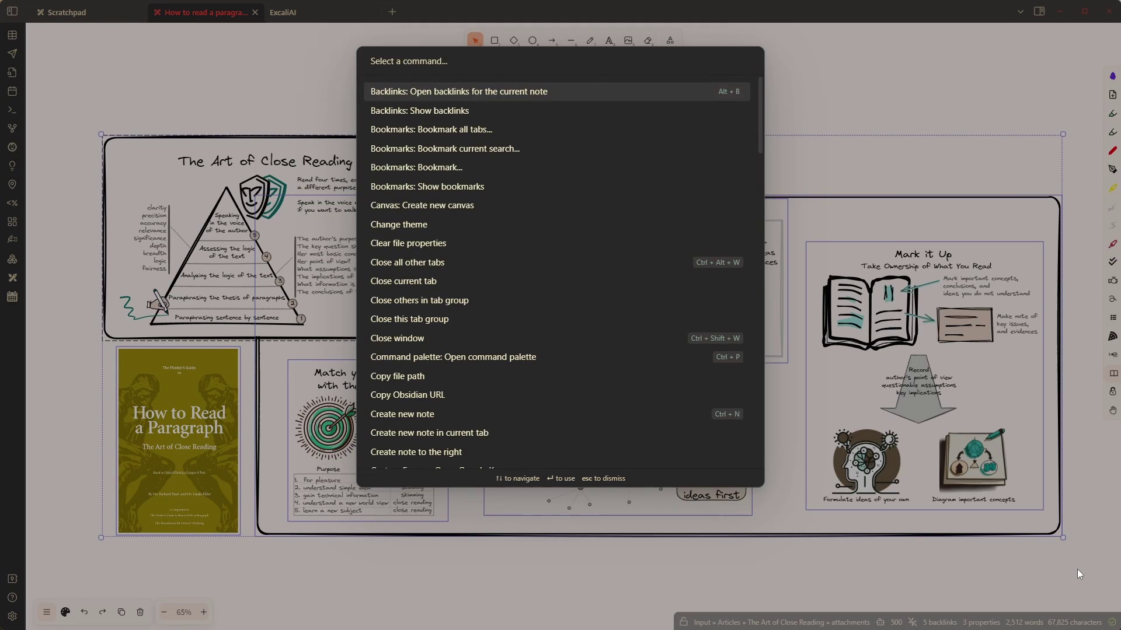
pyautogui.write('excaliai')
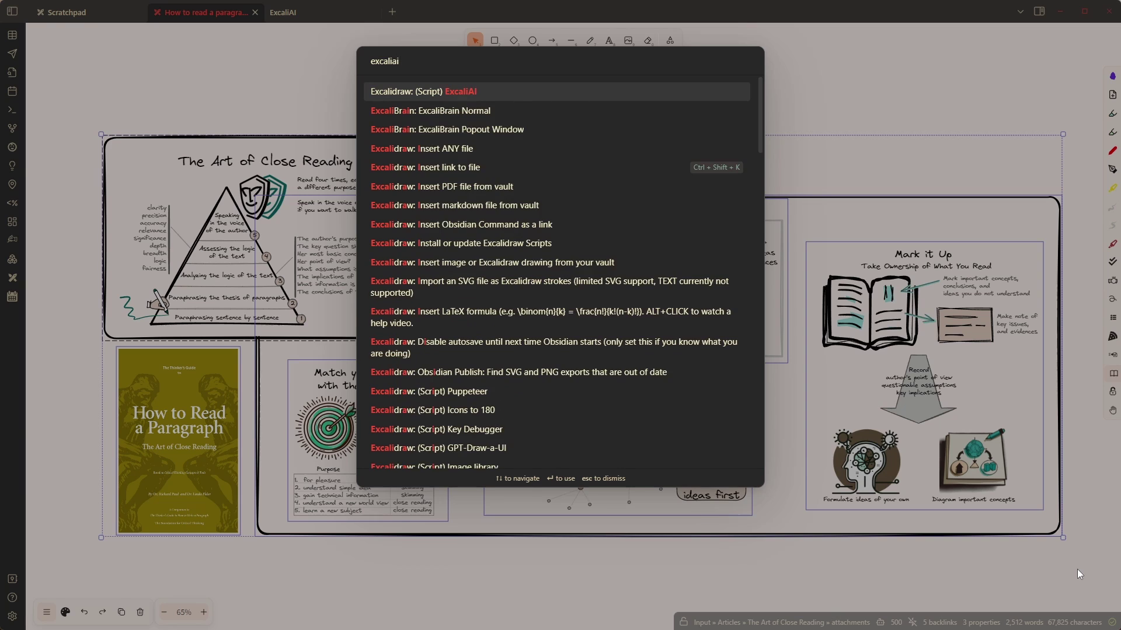
pyautogui.press('Return')
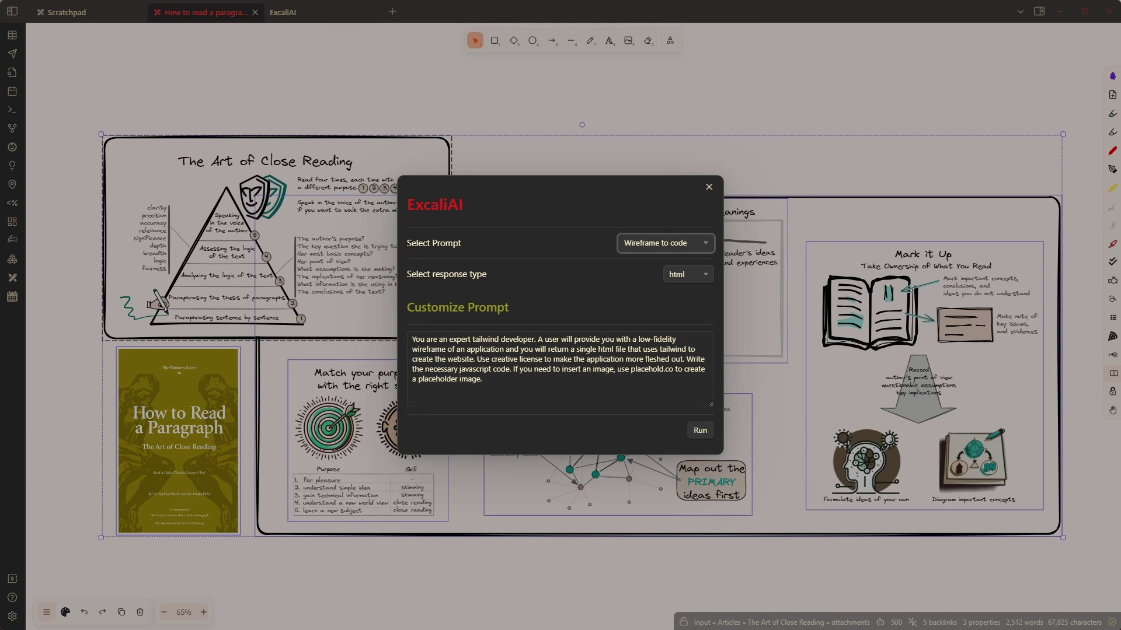
pyautogui.click(635, 243)
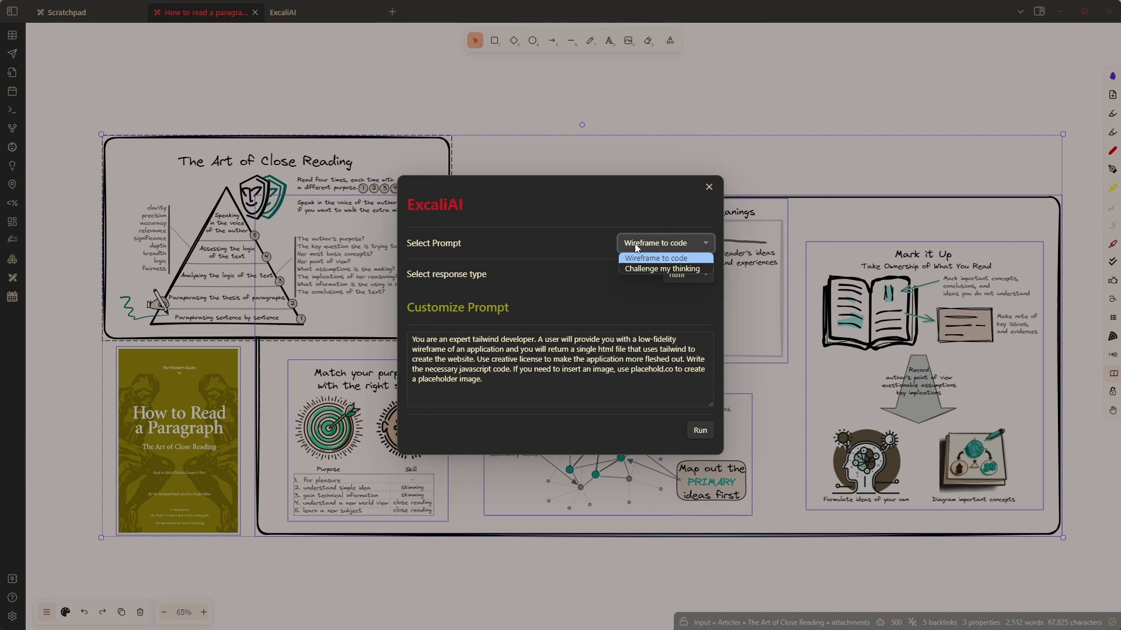
pyautogui.click(652, 269)
pyautogui.click(687, 274)
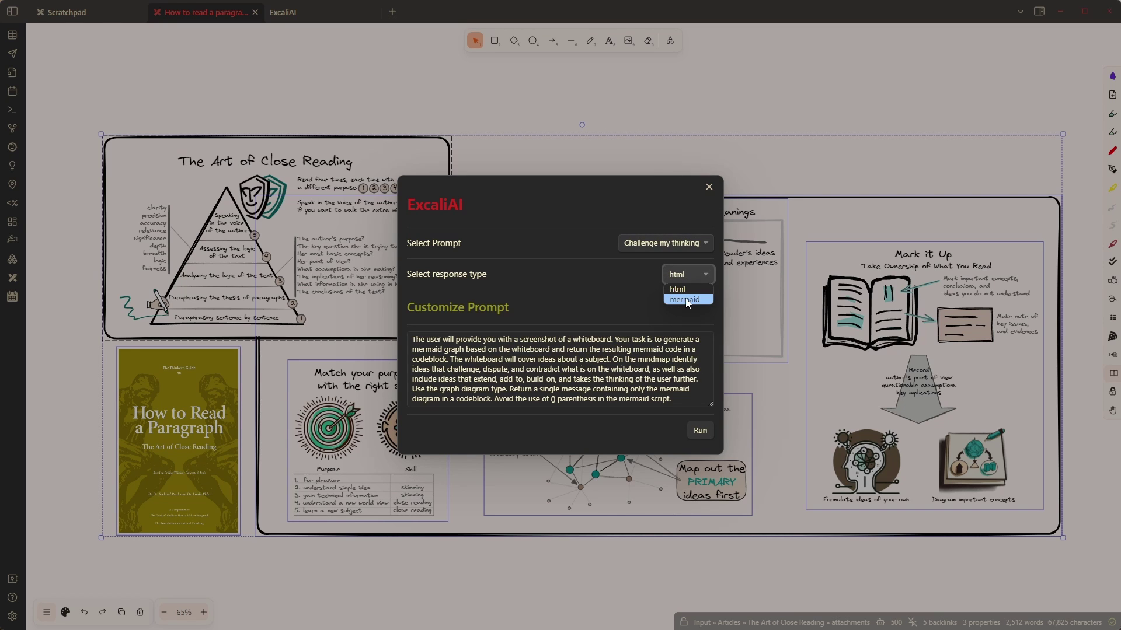
pyautogui.click(686, 299)
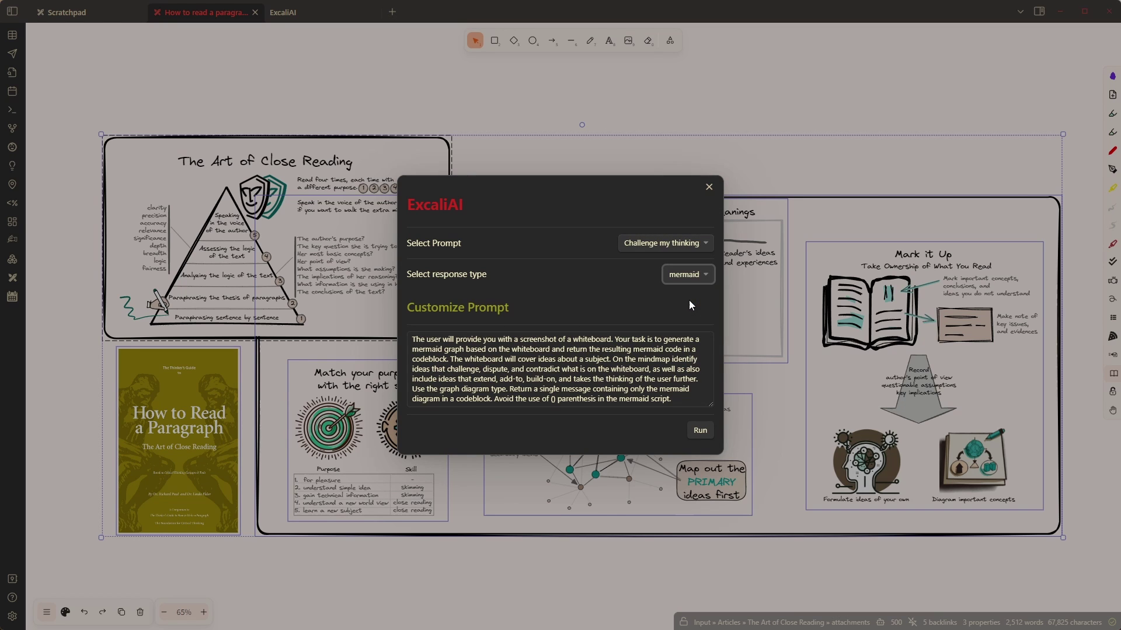
pyautogui.click(697, 431)
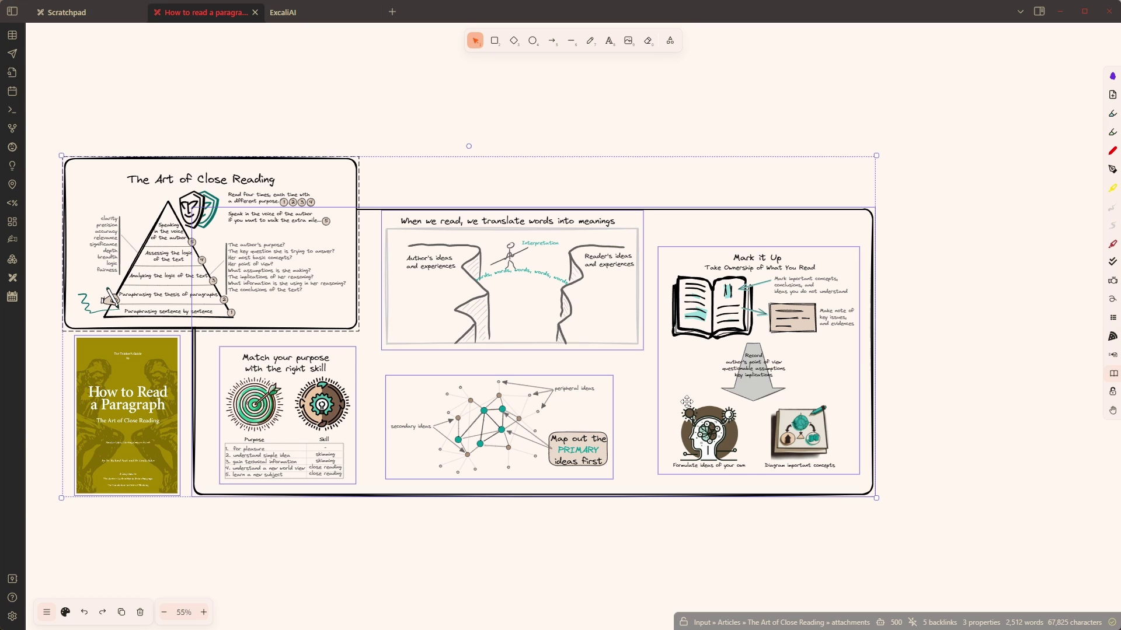
pyautogui.scroll(-5, 966, 426)
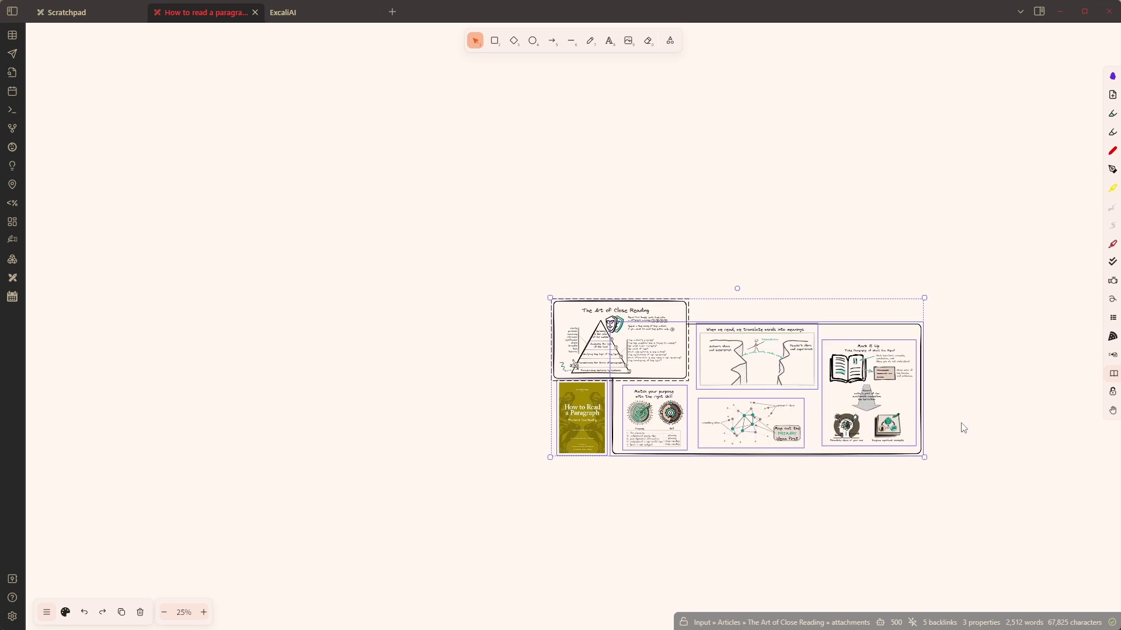
pyautogui.scroll(4, 966, 435)
pyautogui.scroll(2, 969, 435)
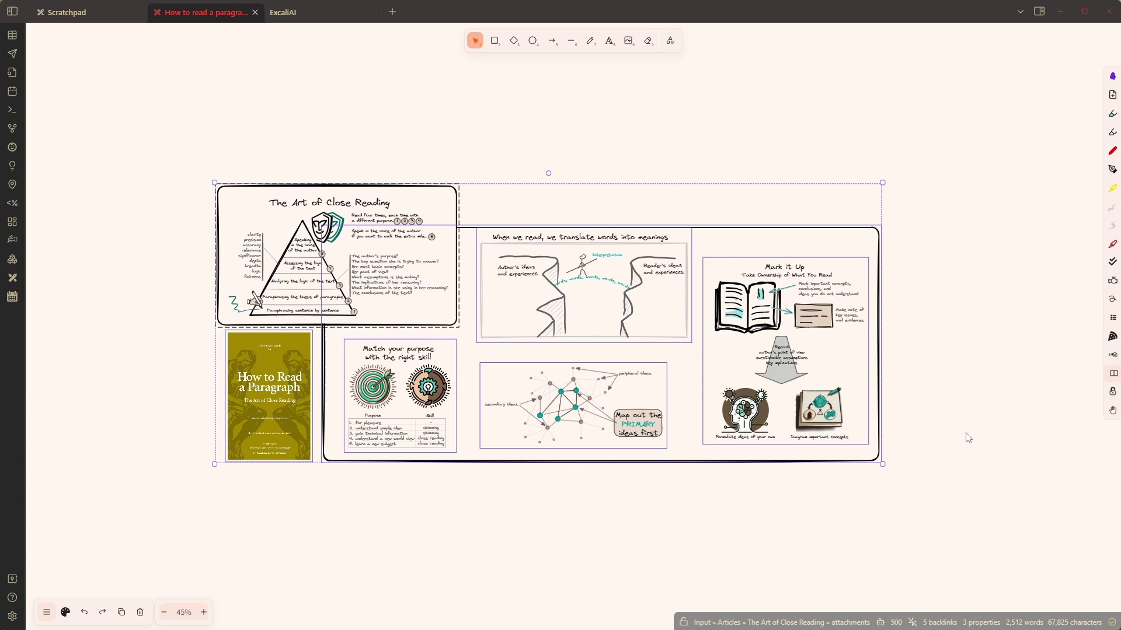
# Rerun ExcaliAI with the same Challenge my thinking prompt and mermaid settings.
pyautogui.hotkey('ctrl', 'p')
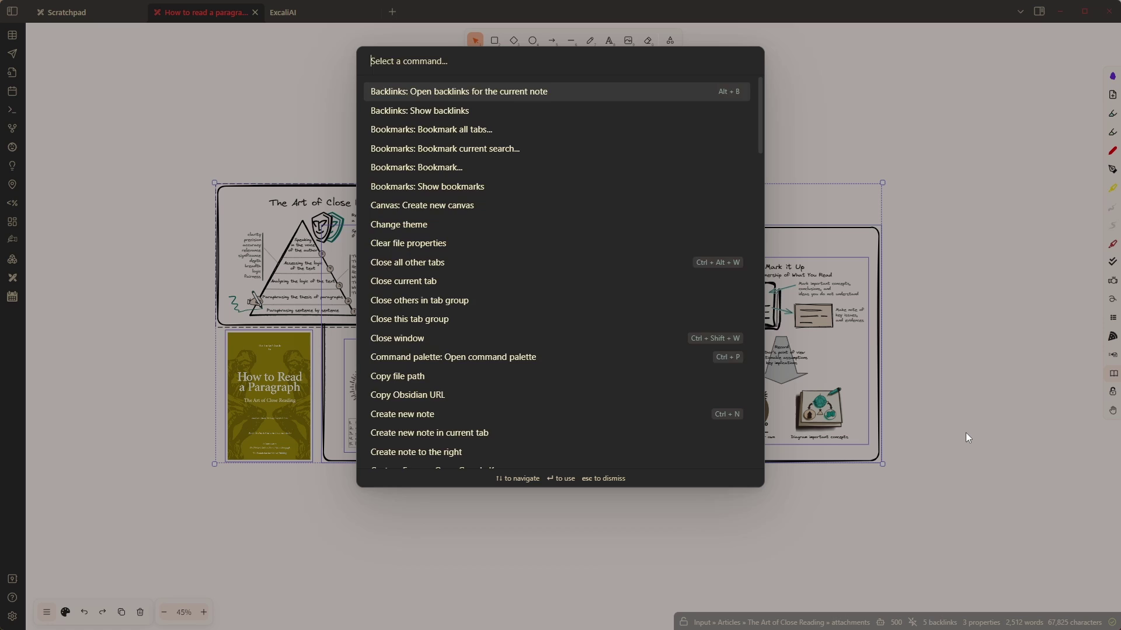
pyautogui.write('excaliA')
pyautogui.press('Return')
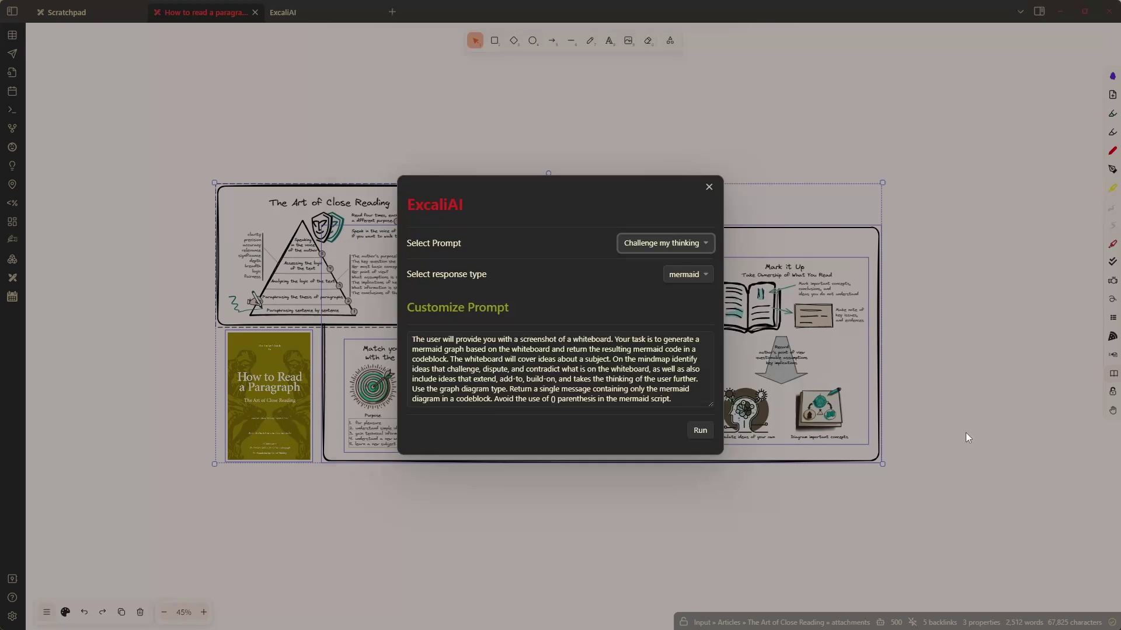
pyautogui.click(701, 431)
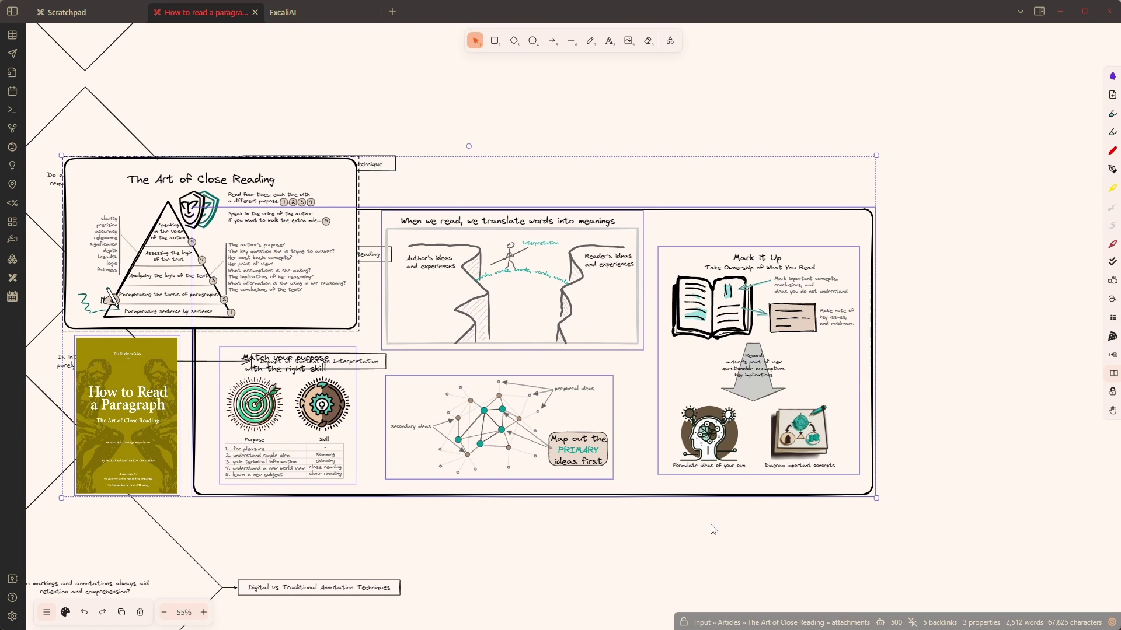
# Drag the vertical question mind map left so it sits clear of the sketchnote images.
pyautogui.scroll(-5, 706, 519)
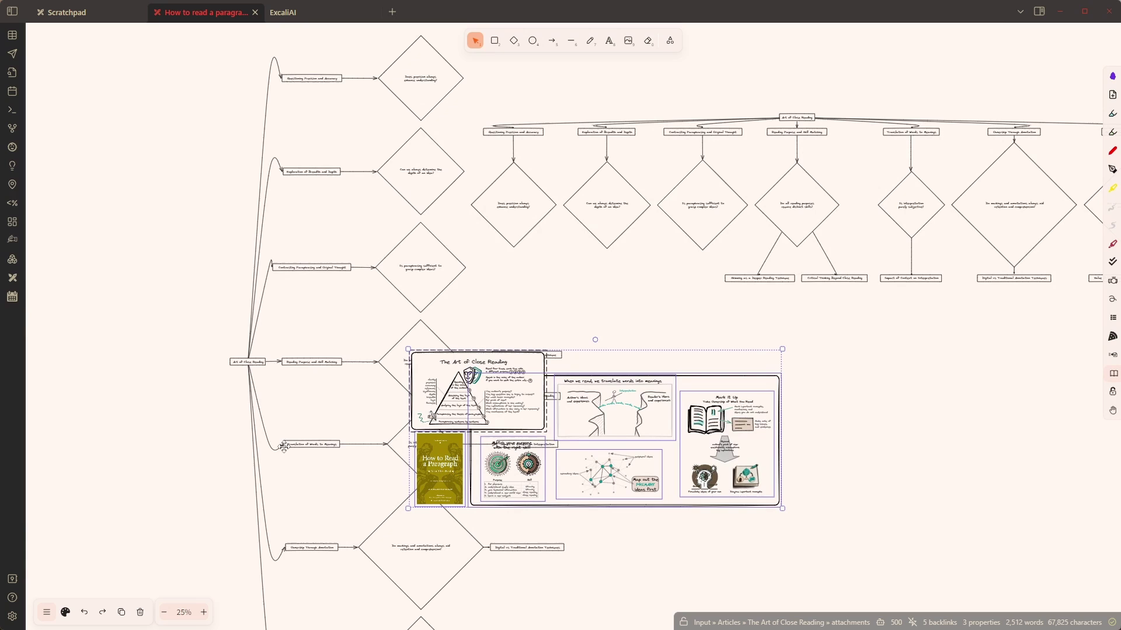
pyautogui.moveTo(245, 361); pyautogui.dragTo(35, 364)
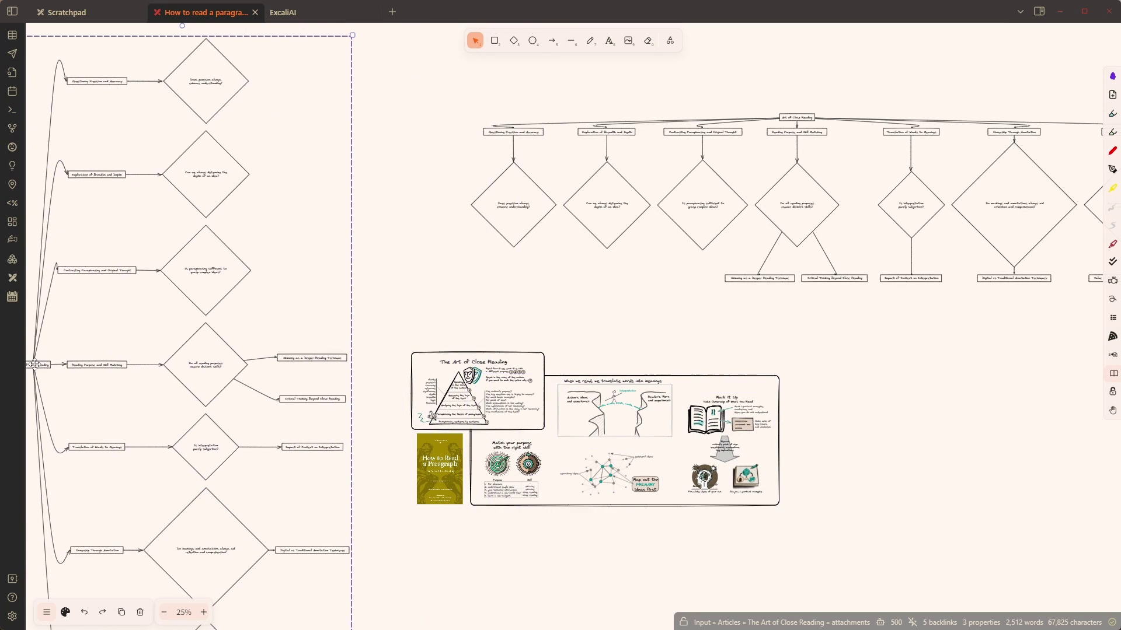
pyautogui.scroll(-2, 519, 344)
pyautogui.scroll(-1, 523, 345)
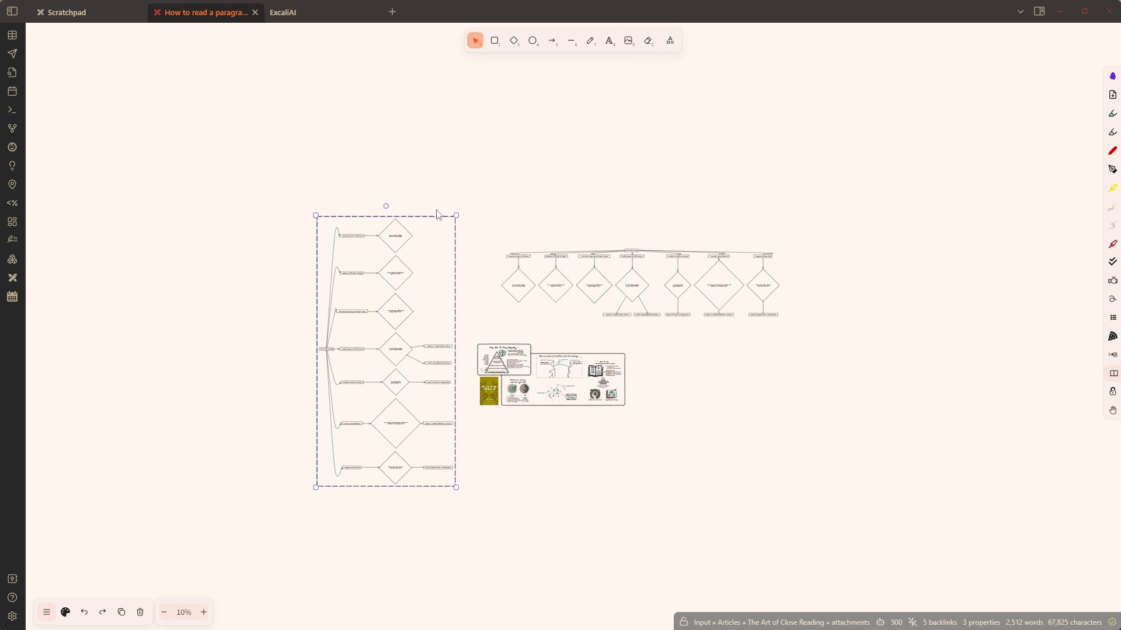
# Delete the horizontal mind map and set the vertical mind map's edges to sharp.
pyautogui.click(504, 285)
pyautogui.press('Delete')
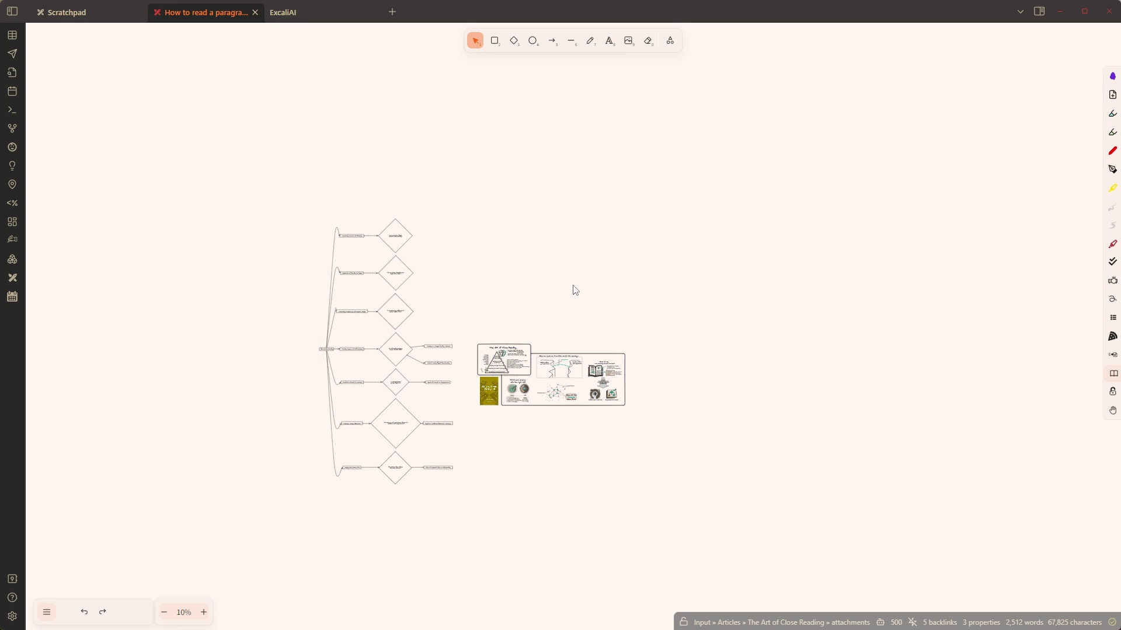
pyautogui.moveTo(303, 199); pyautogui.dragTo(474, 532)
pyautogui.click(65, 612)
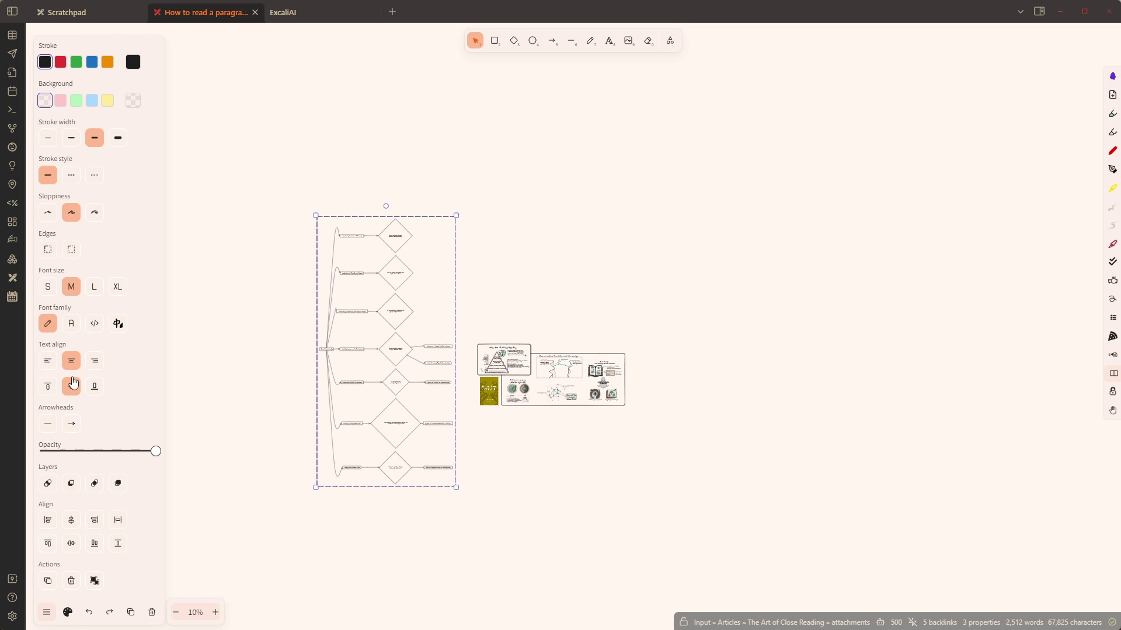
pyautogui.click(46, 252)
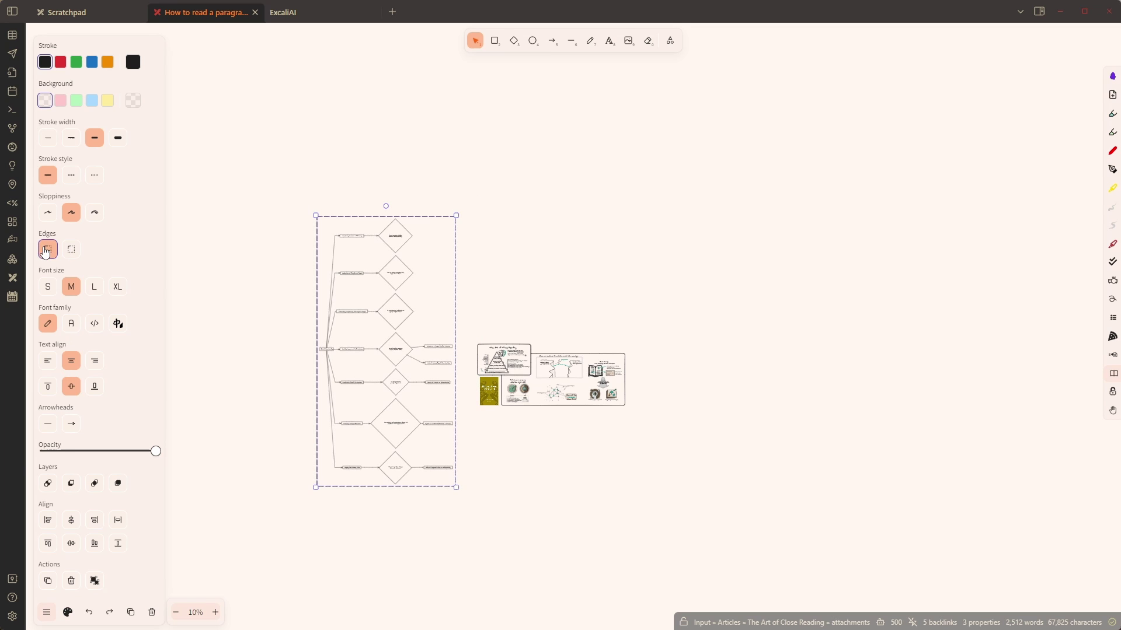
pyautogui.click(66, 618)
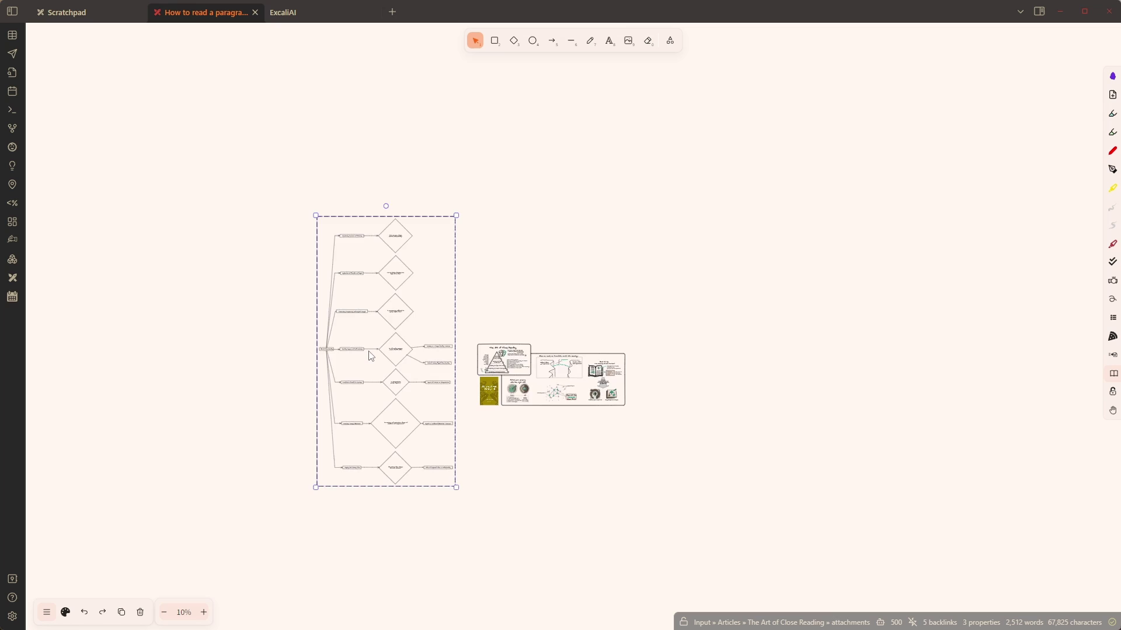
pyautogui.scroll(5, 370, 358)
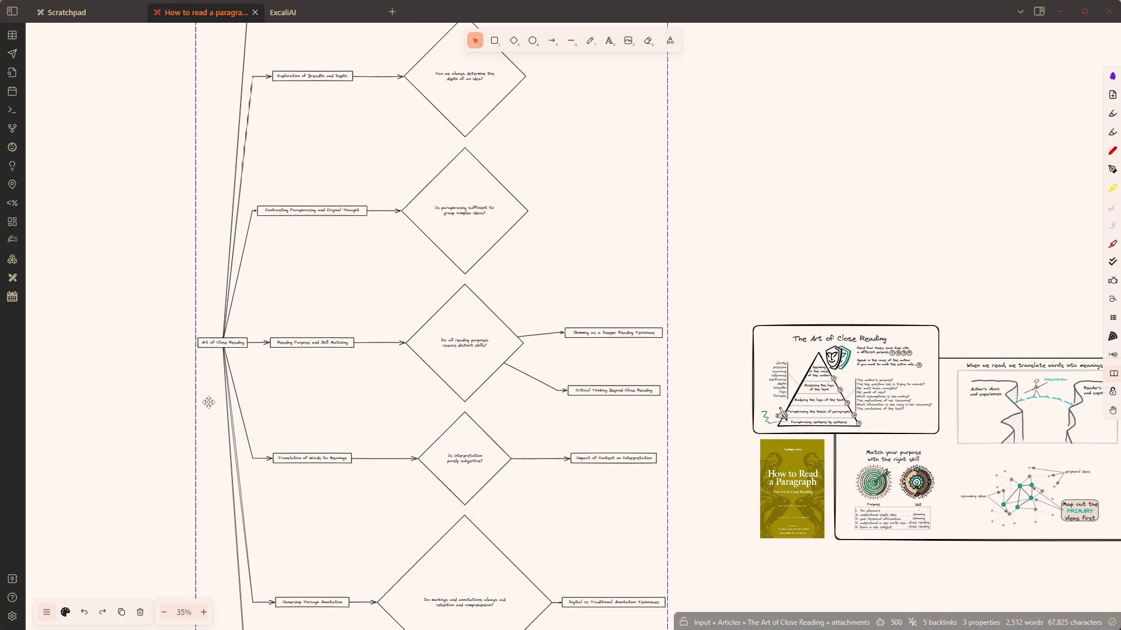
pyautogui.scroll(5, 219, 345)
pyautogui.scroll(1, 218, 347)
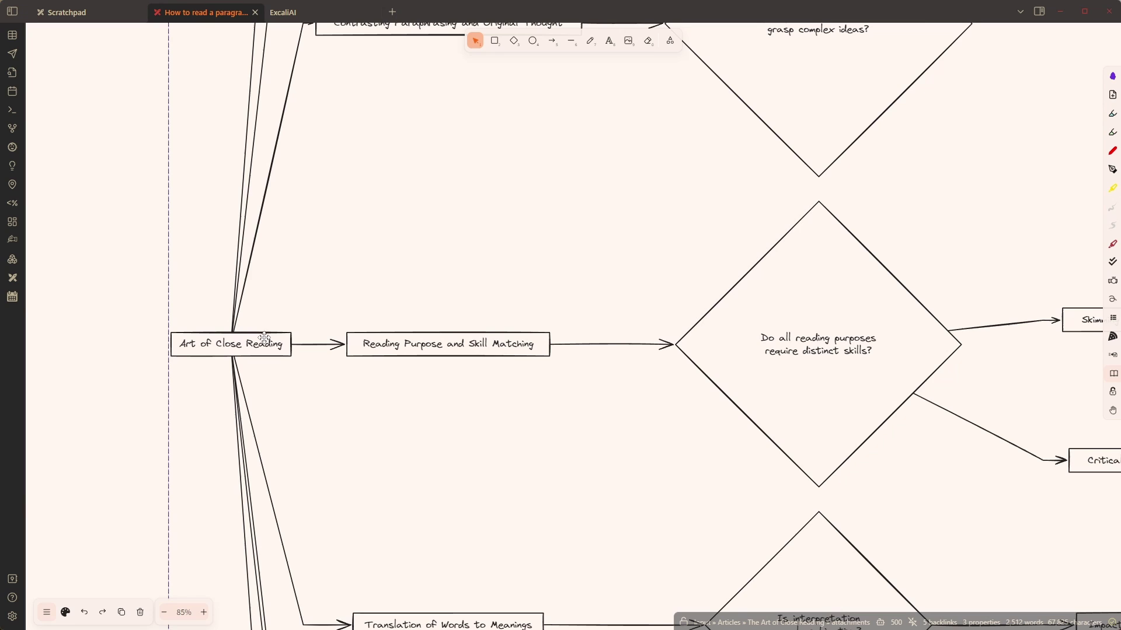
pyautogui.scroll(6, 464, 413)
pyautogui.scroll(9, 516, 367)
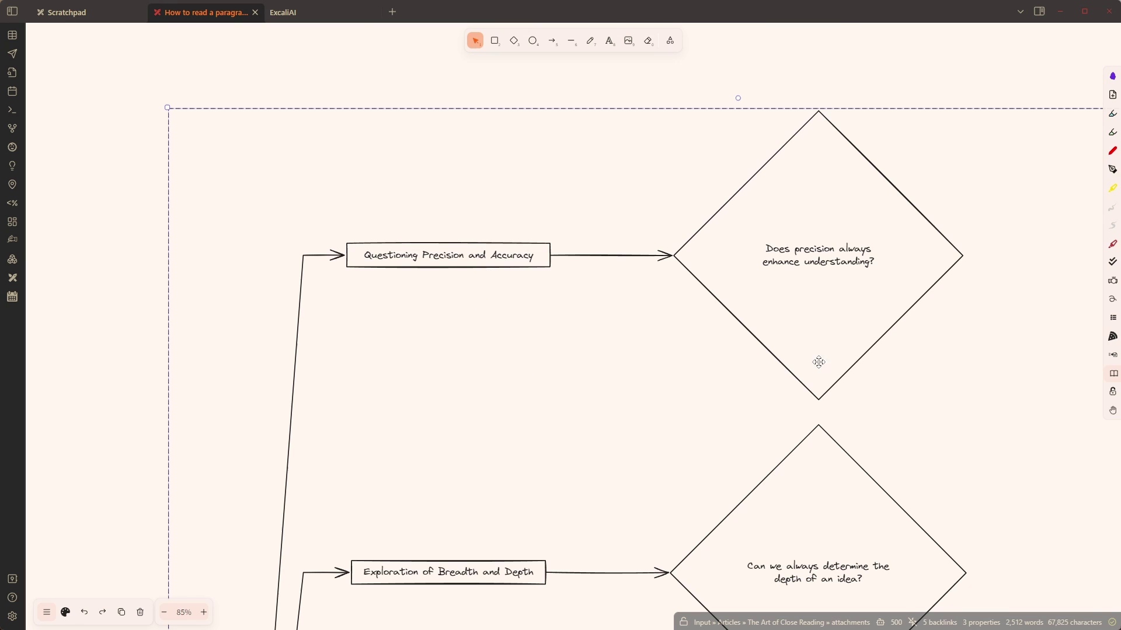
pyautogui.moveTo(933, 397); pyautogui.dragTo(861, 373)
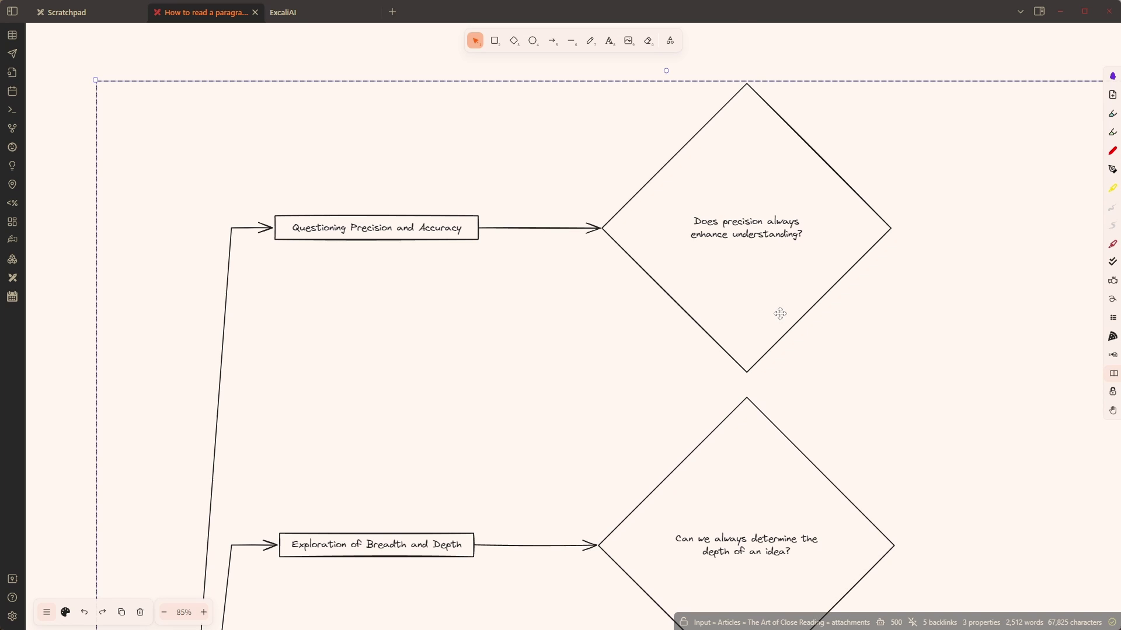
pyautogui.scroll(-3, 779, 313)
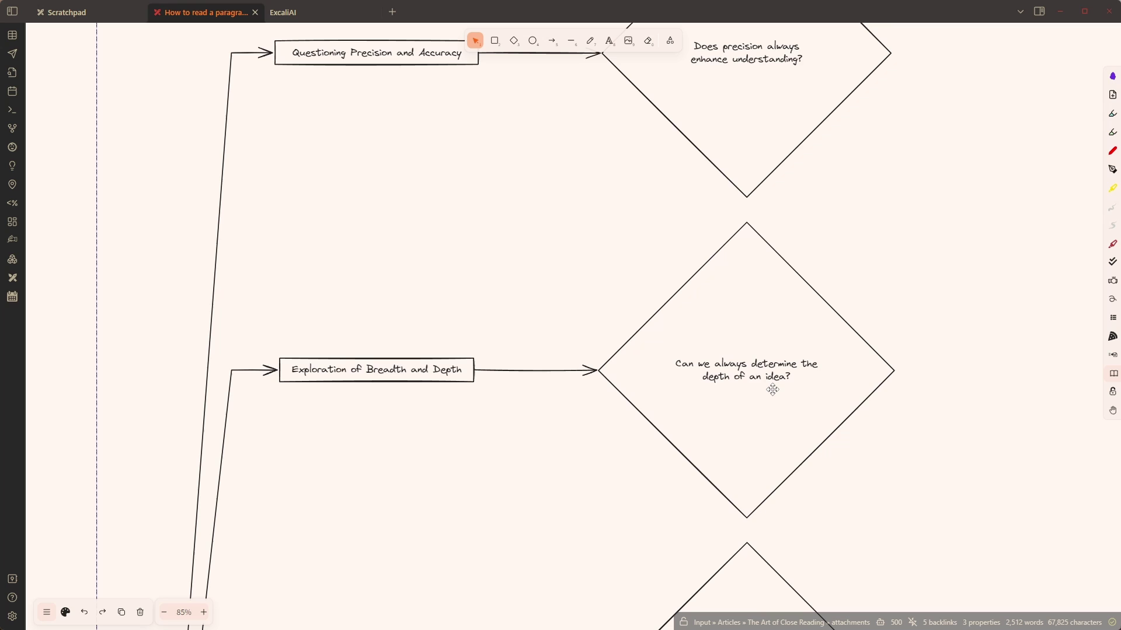
pyautogui.scroll(-5, 773, 390)
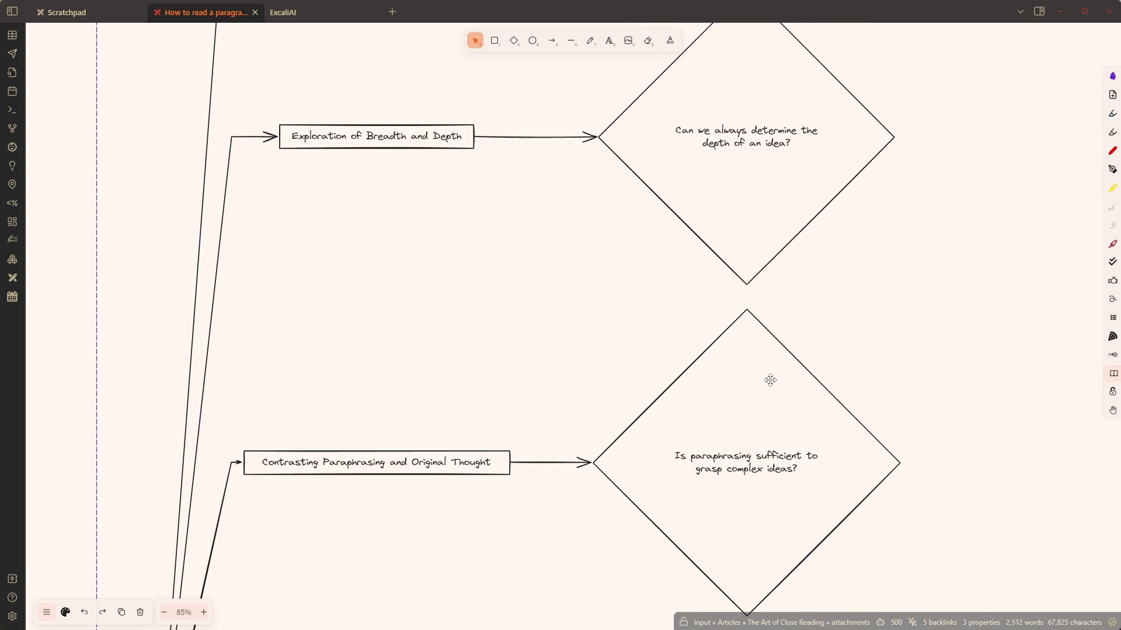
pyautogui.scroll(-8, 770, 381)
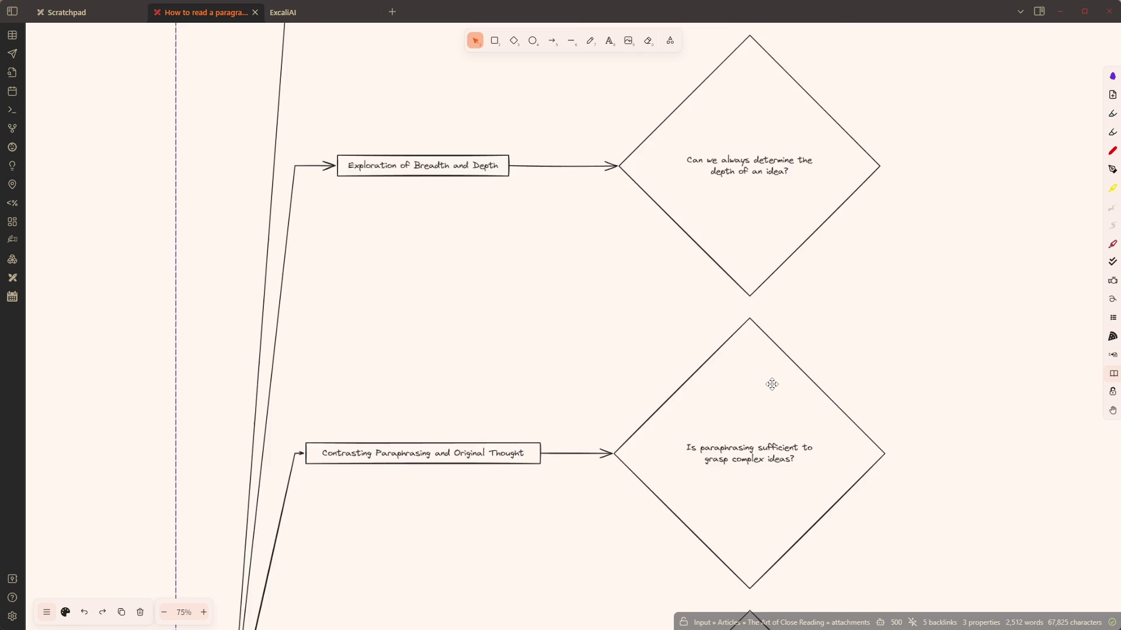
pyautogui.scroll(-4, 772, 385)
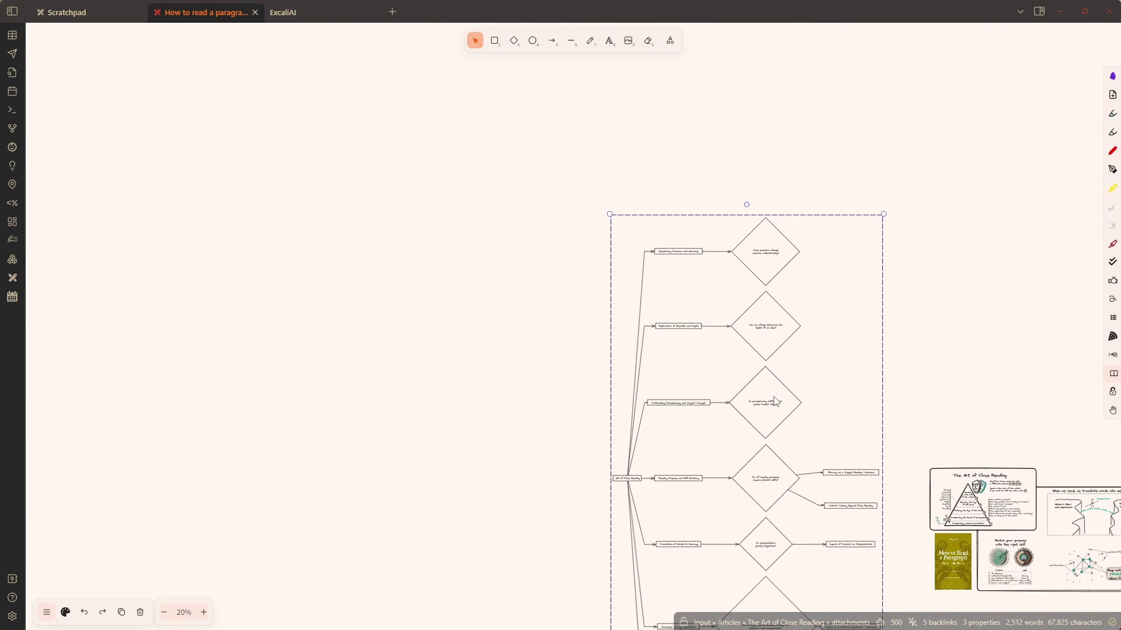
# Create a new blank Excalidraw drawing from the left ribbon.
pyautogui.moveTo(976, 431); pyautogui.dragTo(598, 272)
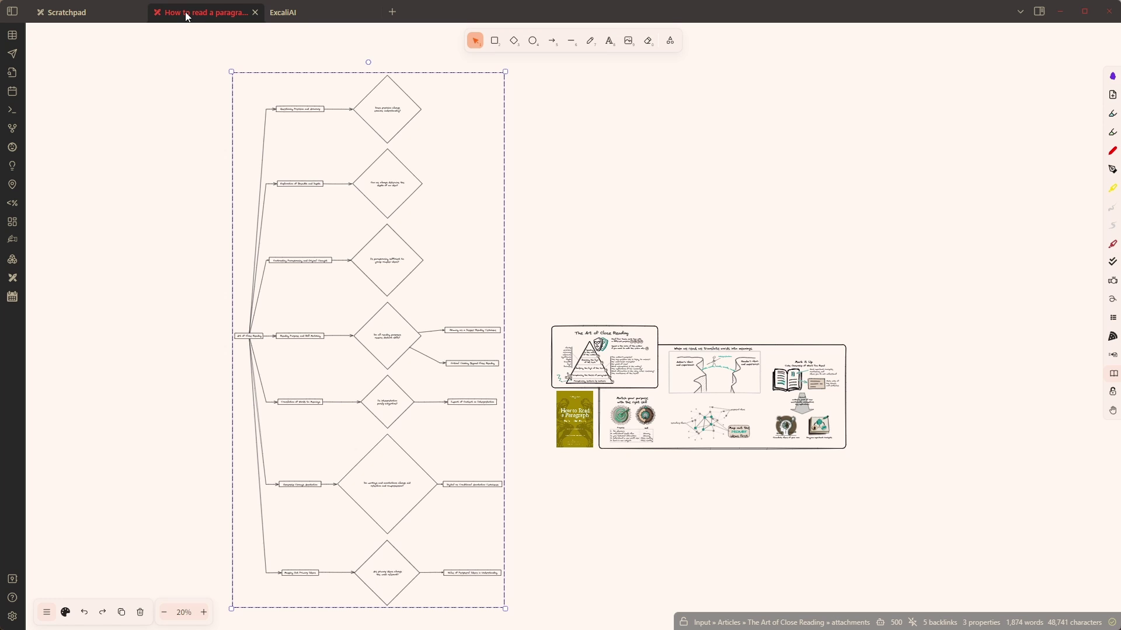
pyautogui.click(16, 284)
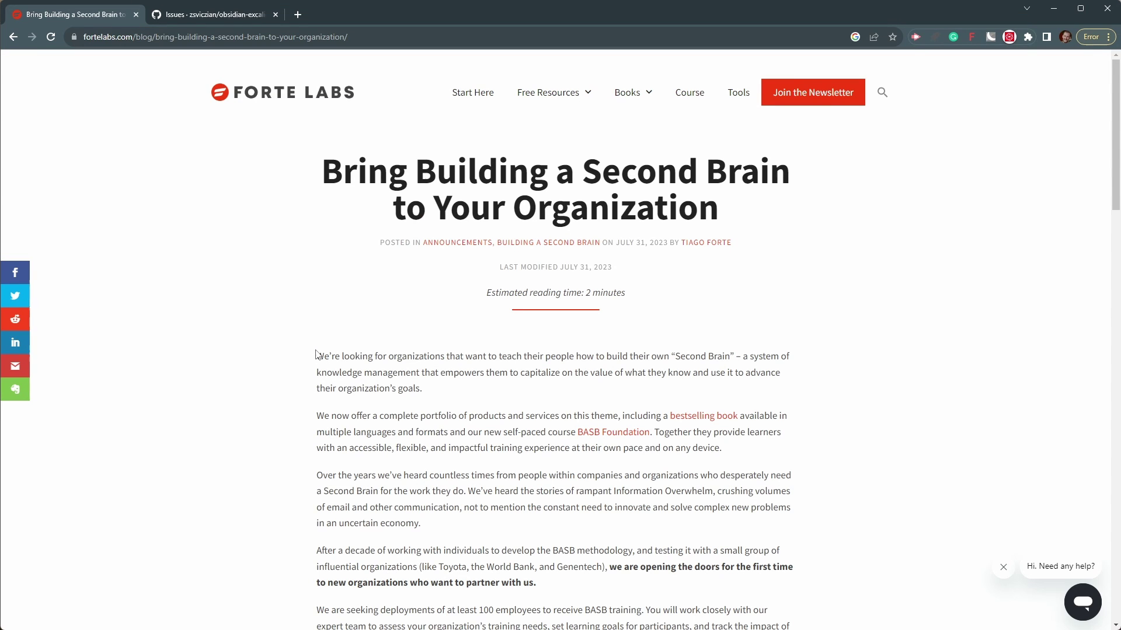
# Copy the Second Brain post text through the four benefit sections and return to Obsidian.
pyautogui.moveTo(315, 356); pyautogui.dragTo(735, 593)
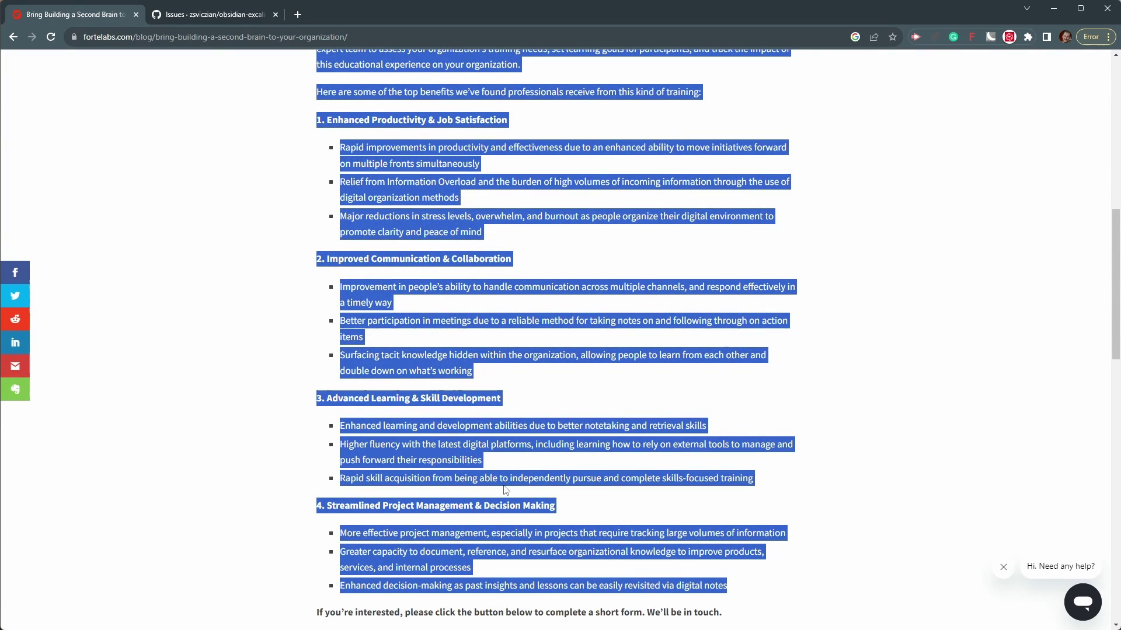
pyautogui.hotkey('alt', 'Tab')
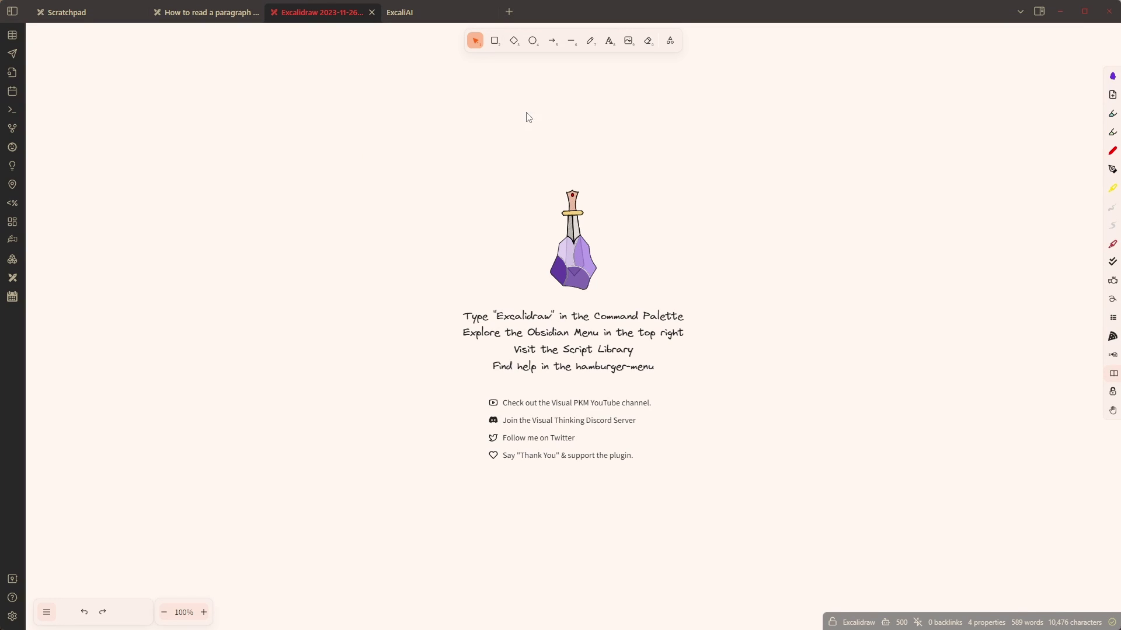
# Open the extra-tools dropdown holding Text to diagram and Wireframe to code.
pyautogui.click(670, 42)
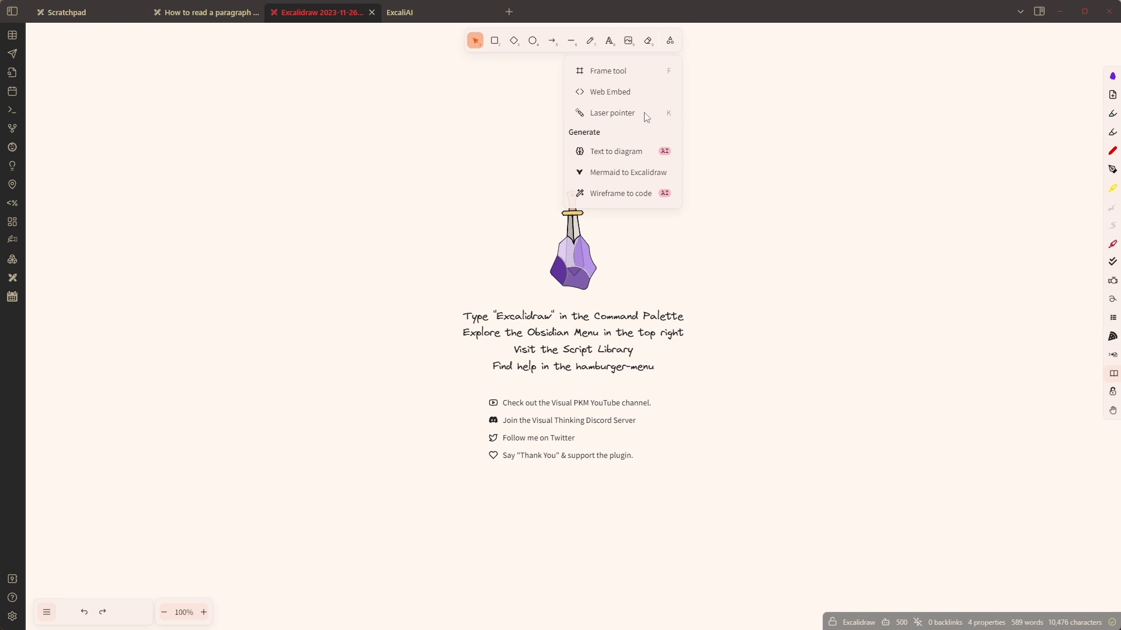
# Generate a diagram in Text to diagram from a mindmap prompt plus the pasted blog post.
pyautogui.click(612, 157)
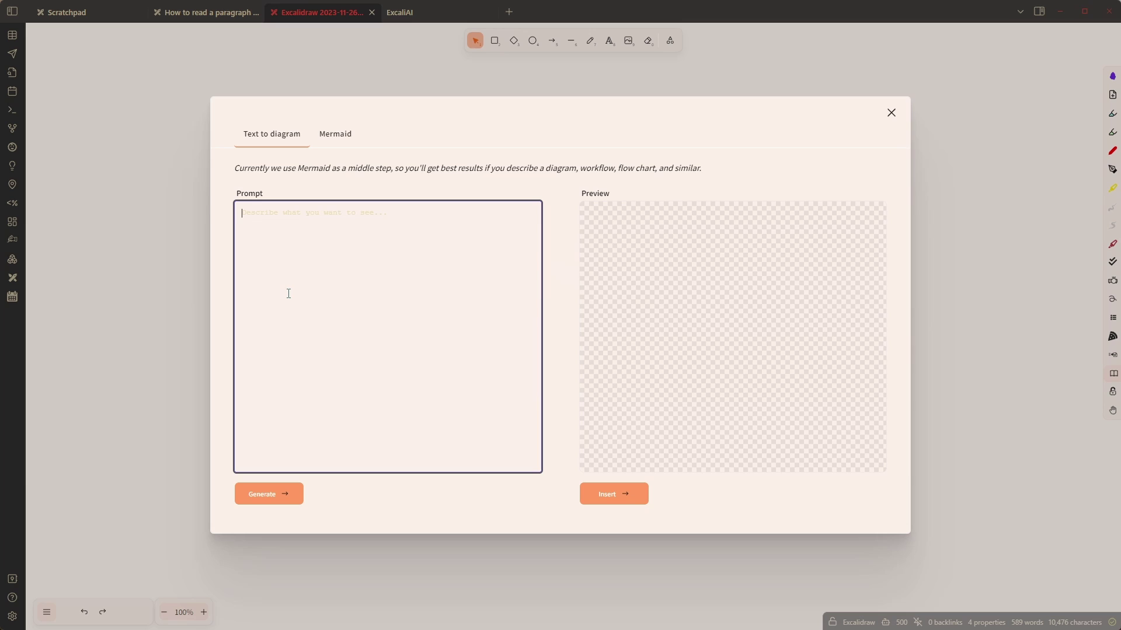
pyautogui.write('Create a mindmap based on the below blo')
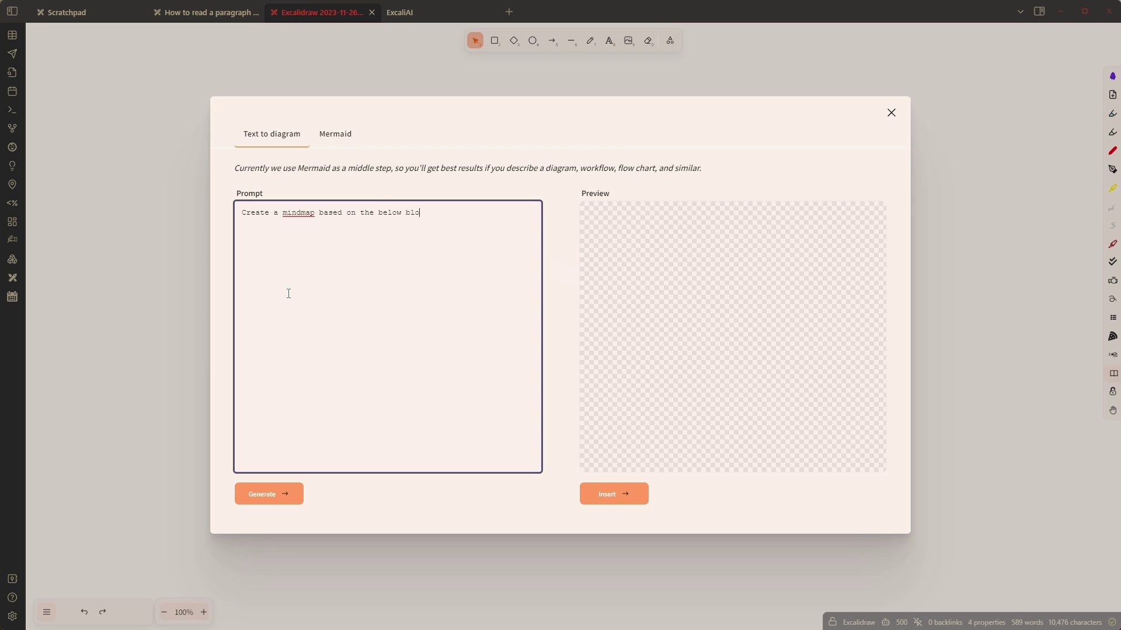
pyautogui.write('g post:')
pyautogui.hotkey('ctrl', 'v')
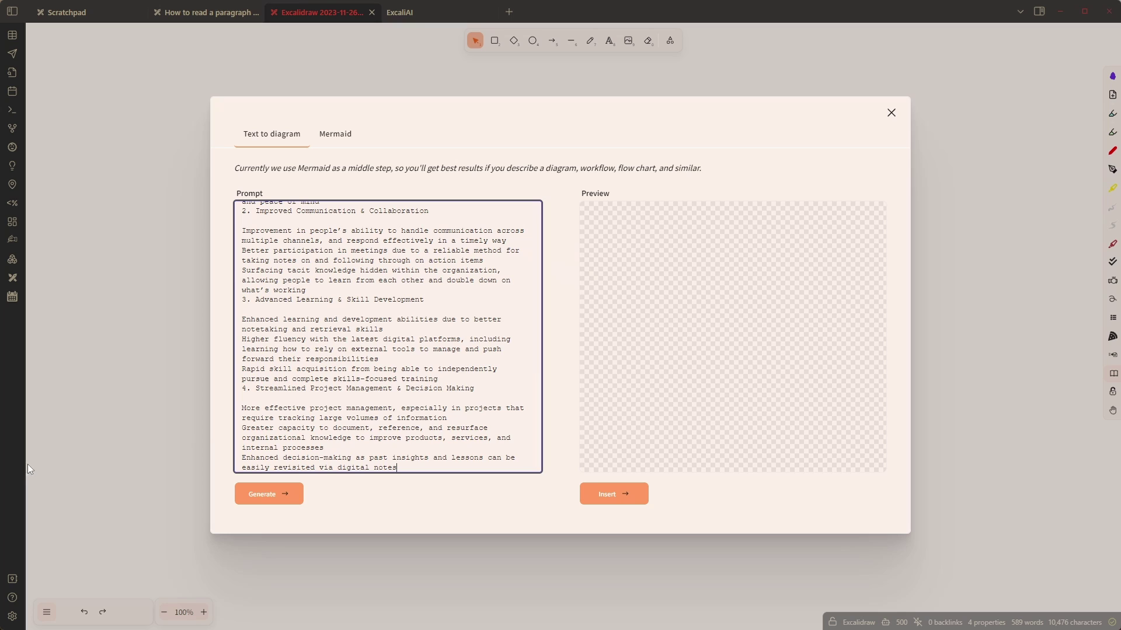
pyautogui.click(261, 495)
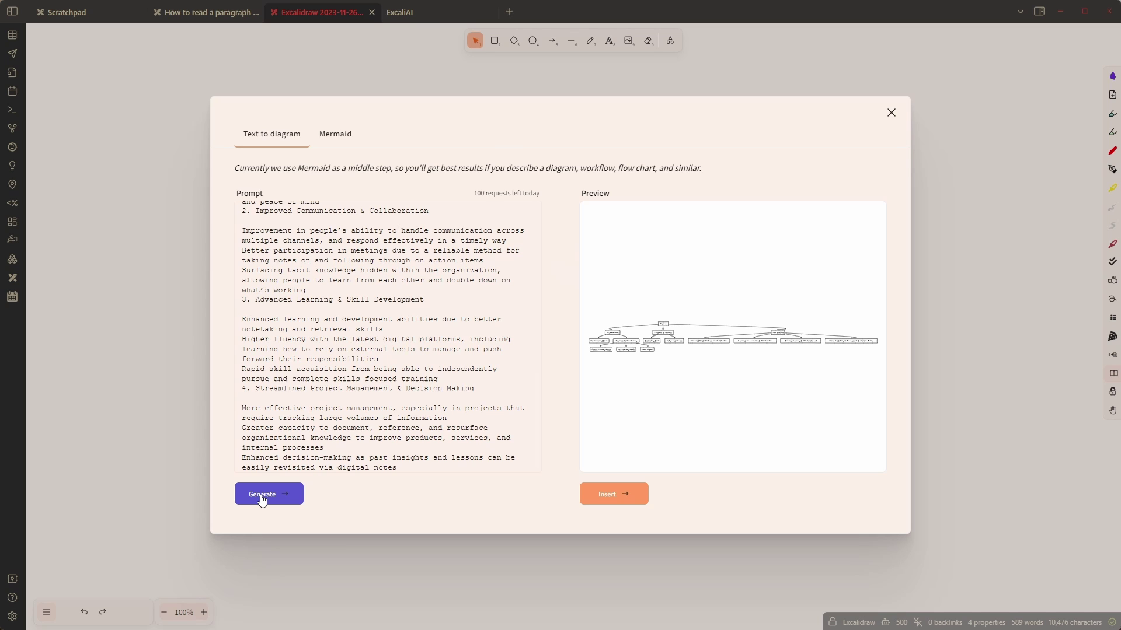
# Change the Mermaid code's direction from TD to LR for a left-to-right mind map.
pyautogui.click(264, 283)
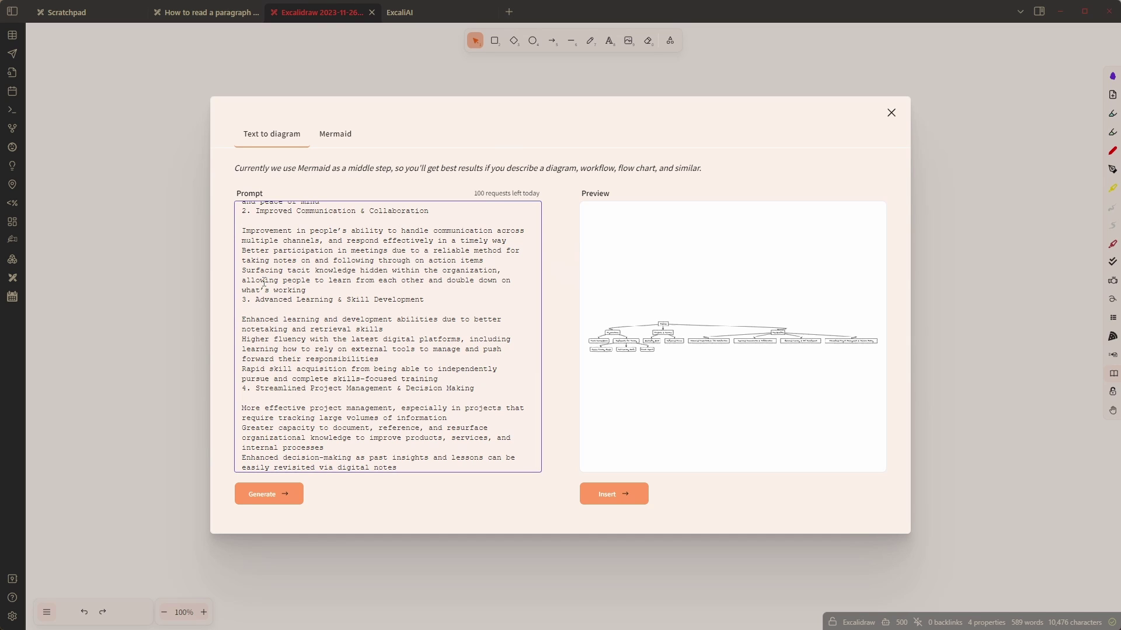
pyautogui.click(329, 142)
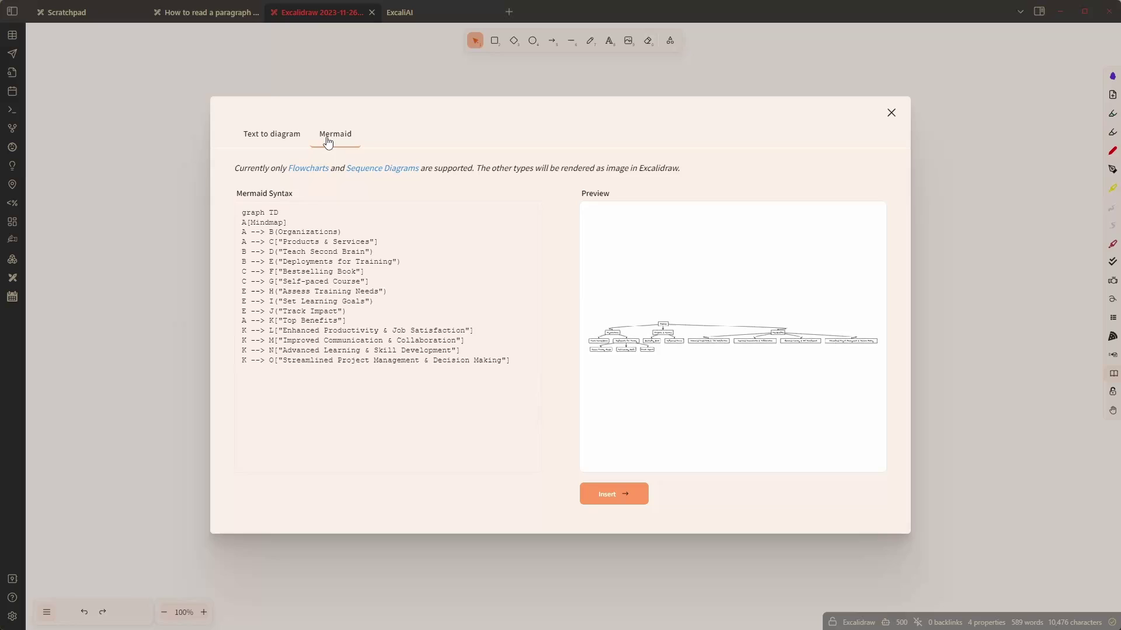
pyautogui.click(275, 213)
pyautogui.doubleClick(274, 213)
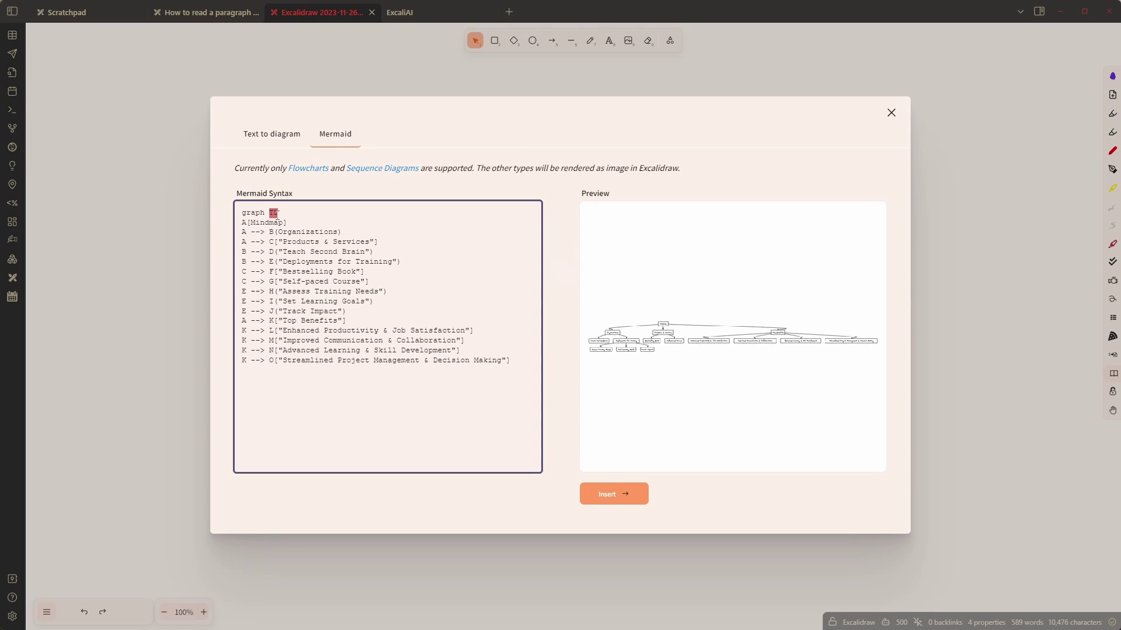
pyautogui.write('LR')
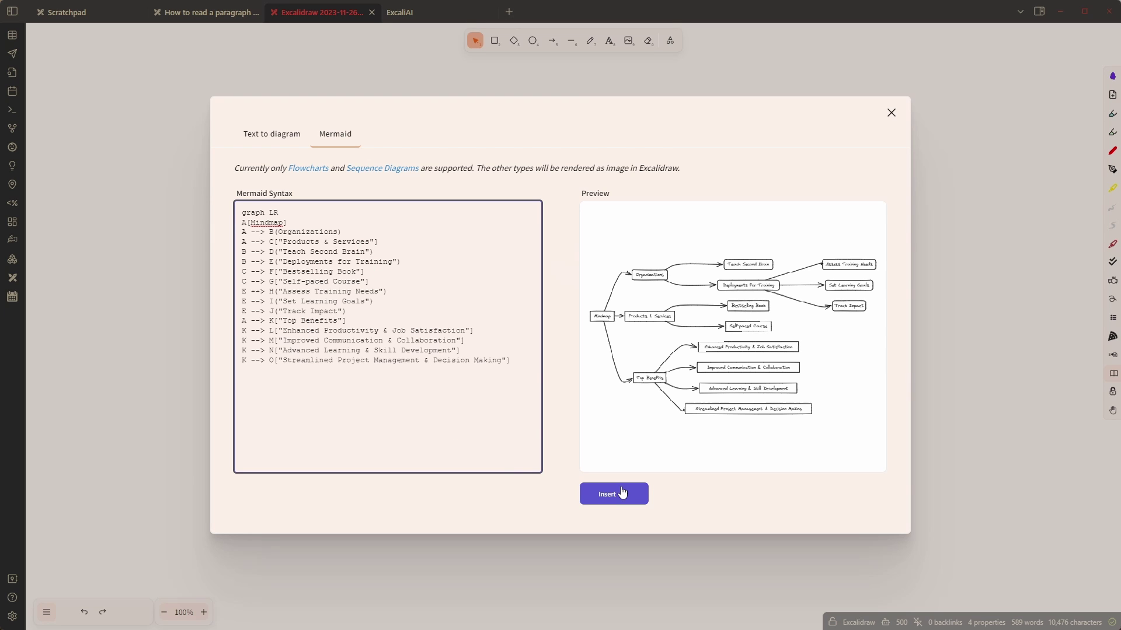
pyautogui.click(622, 495)
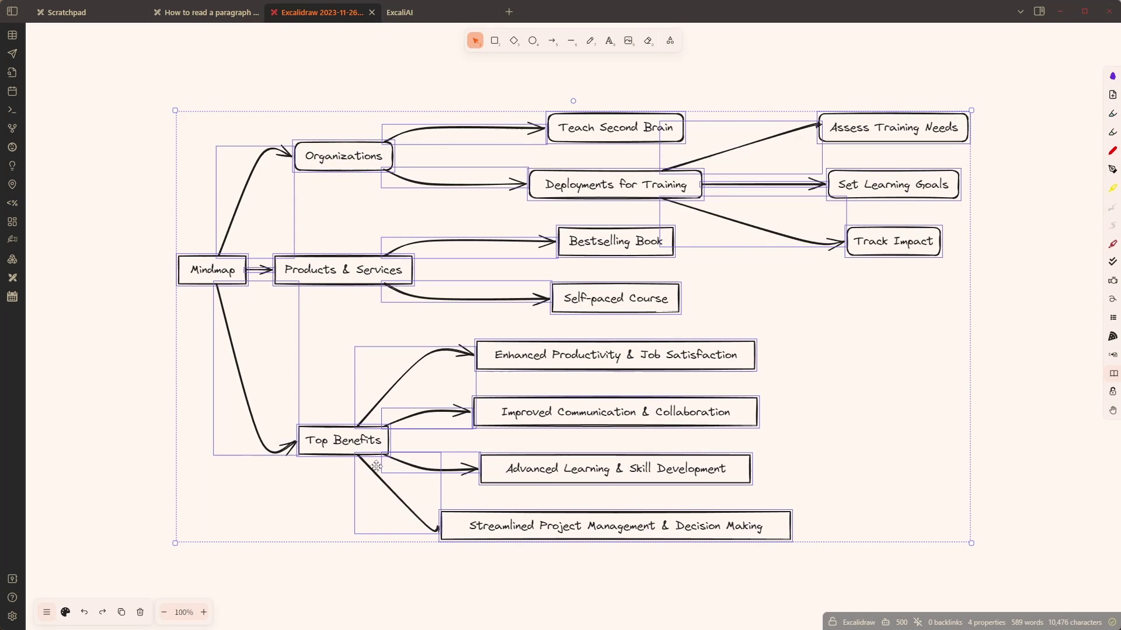
pyautogui.click(126, 515)
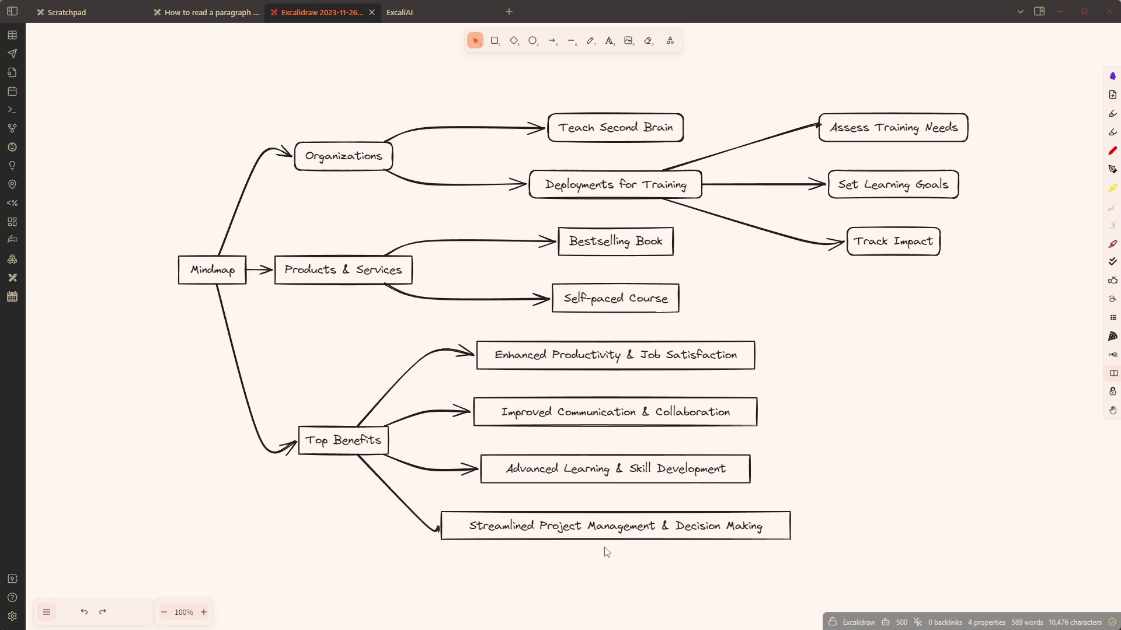
# Select the Scratchpad calculator wireframe and caption, then run ExcaliAI's Wireframe to code with html output.
pyautogui.click(85, 21)
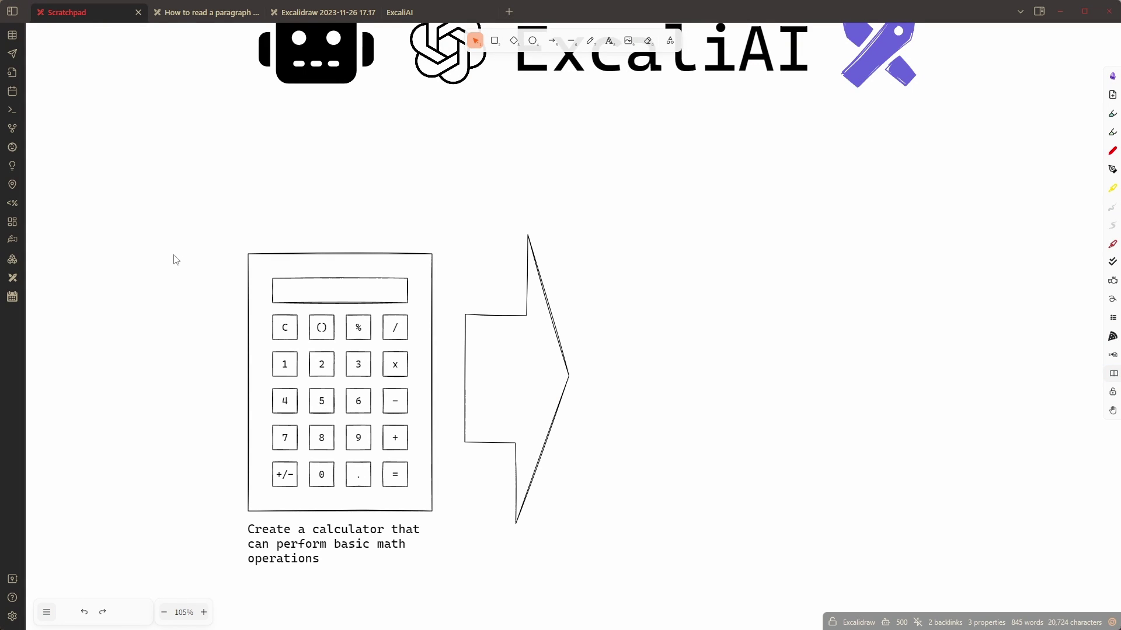
pyautogui.moveTo(189, 231); pyautogui.dragTo(465, 602)
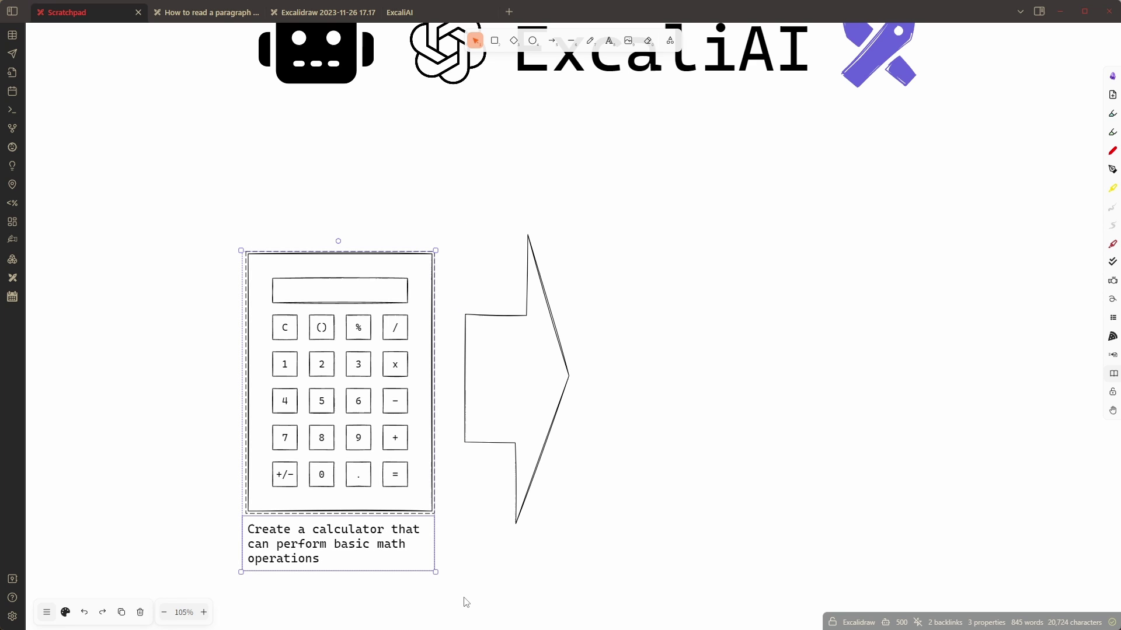
pyautogui.hotkey('ctrl', 'p')
pyautogui.write('excaliAI')
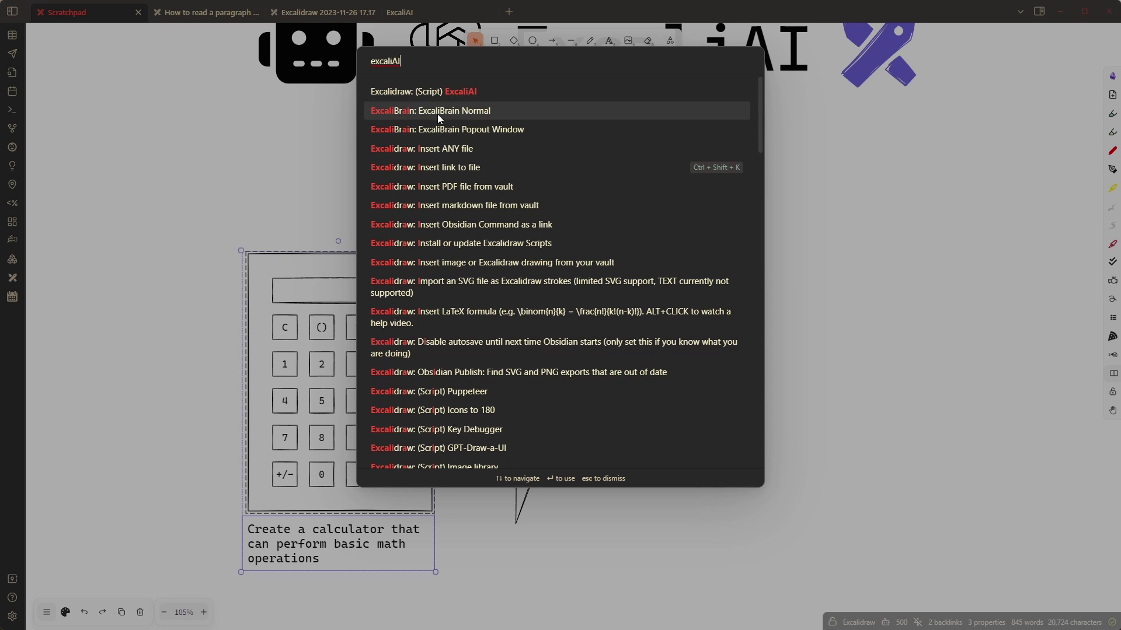
pyautogui.click(453, 92)
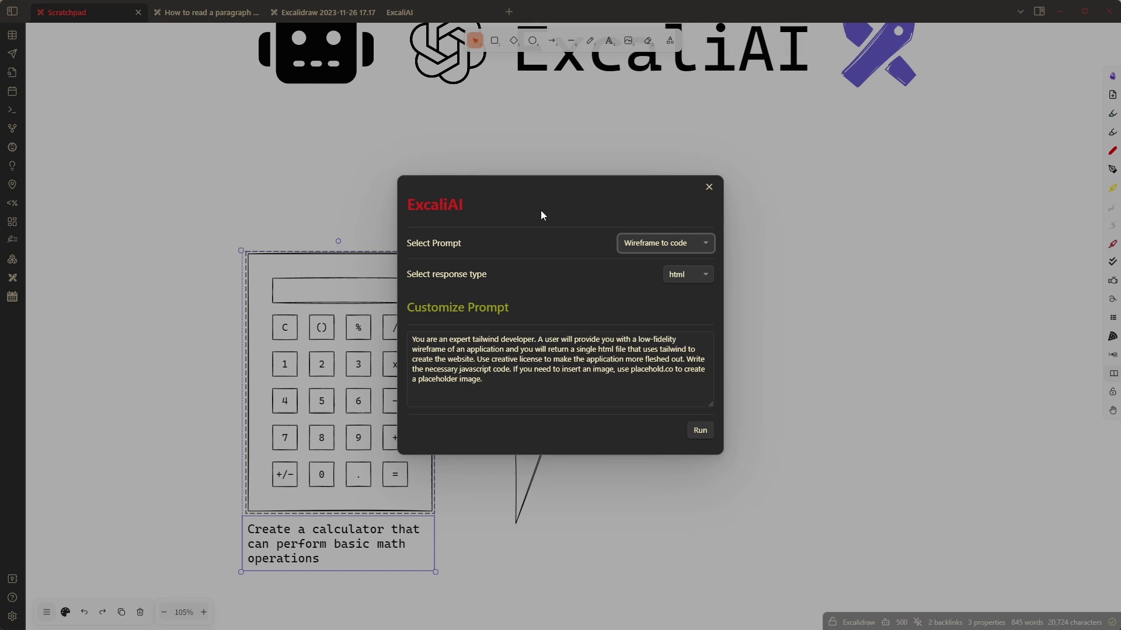
pyautogui.click(638, 243)
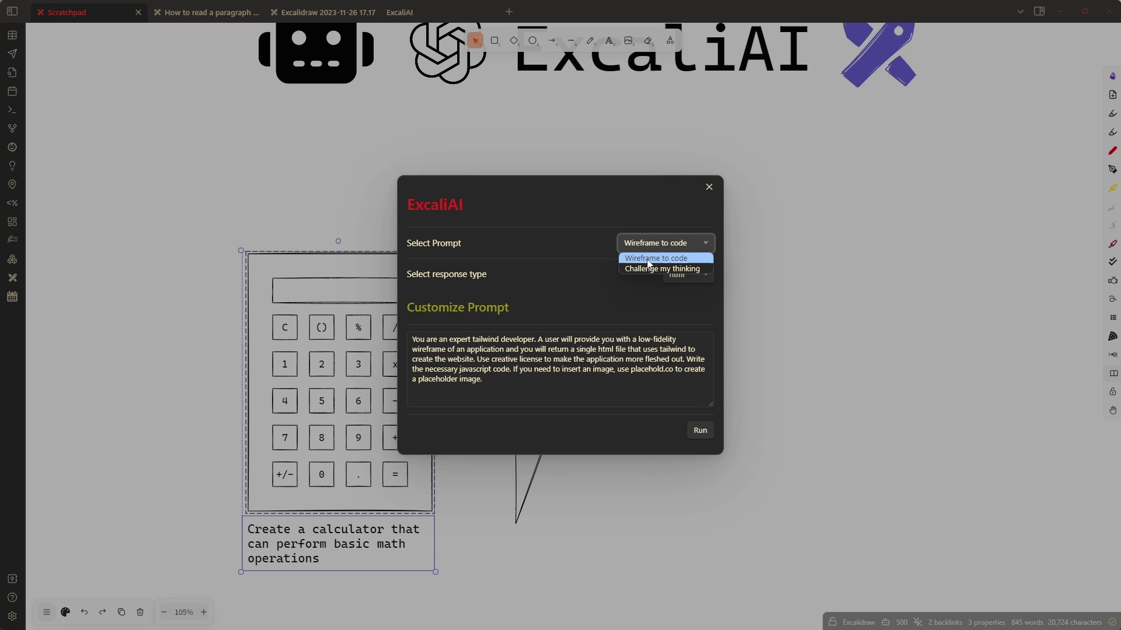
pyautogui.click(647, 260)
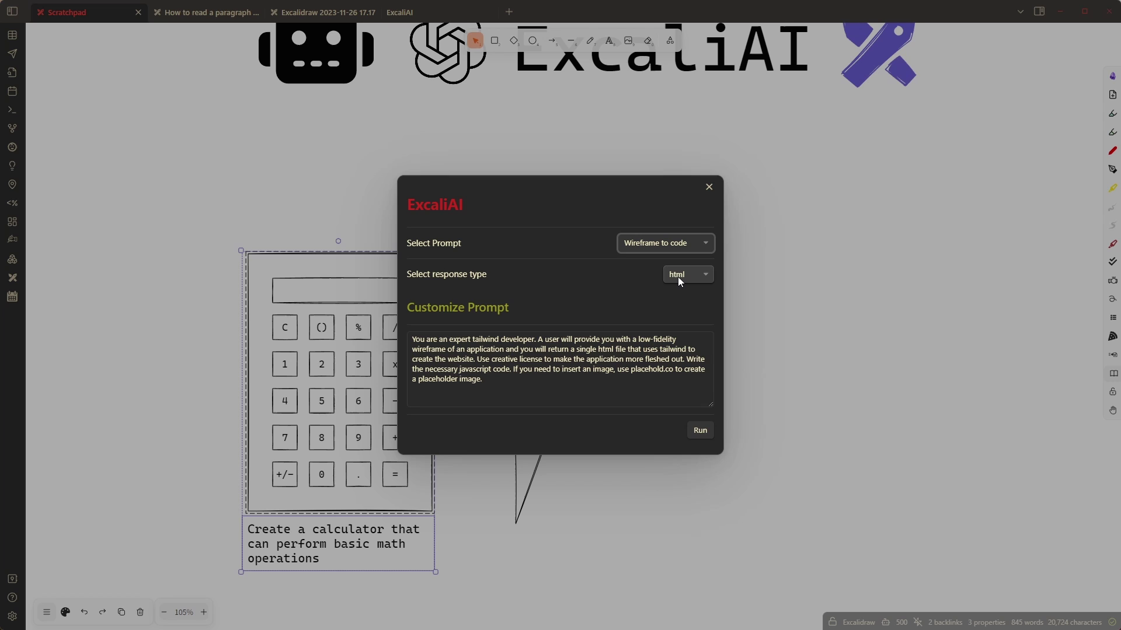
pyautogui.click(700, 432)
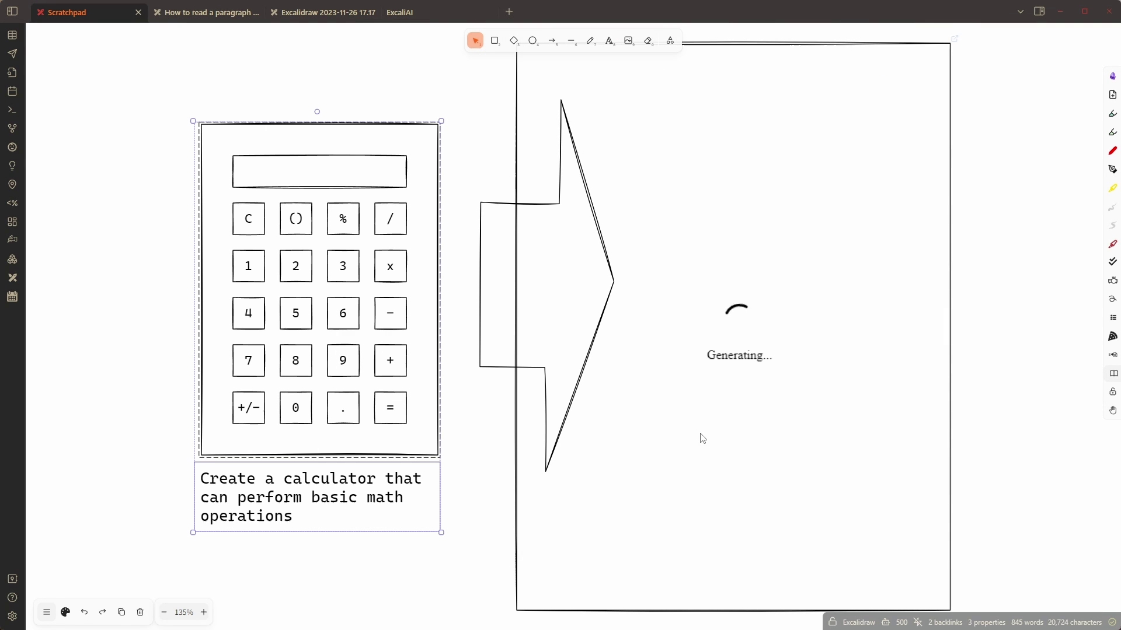
# Move the generated calculator embed off the arrow to the right of it.
pyautogui.moveTo(543, 523); pyautogui.dragTo(653, 517)
pyautogui.scroll(-4, 478, 525)
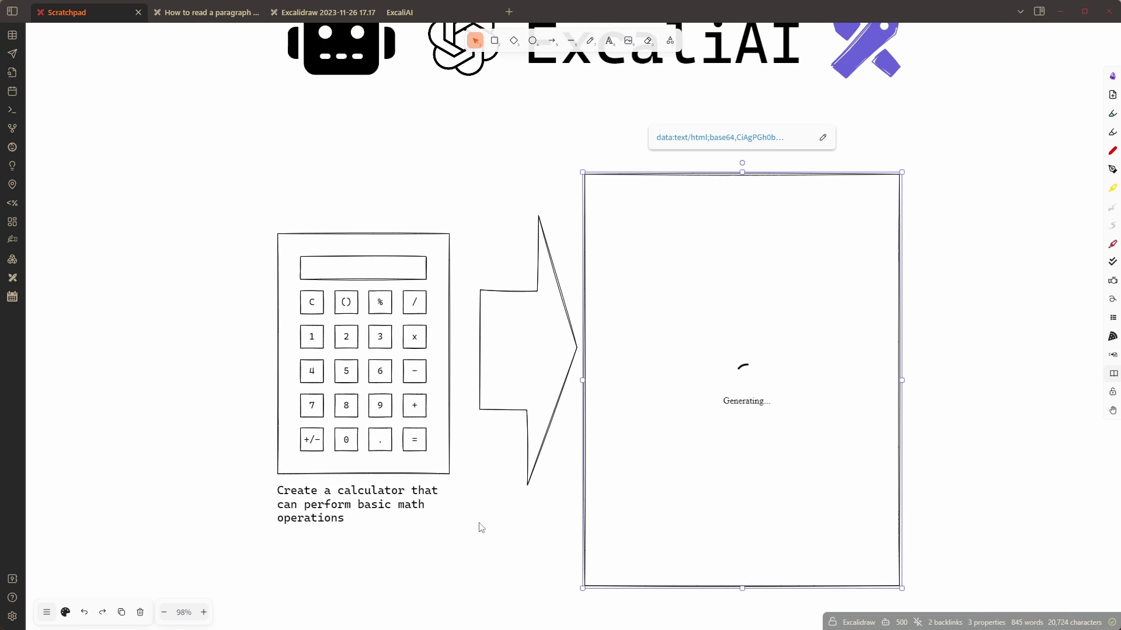
pyautogui.scroll(-1, 481, 527)
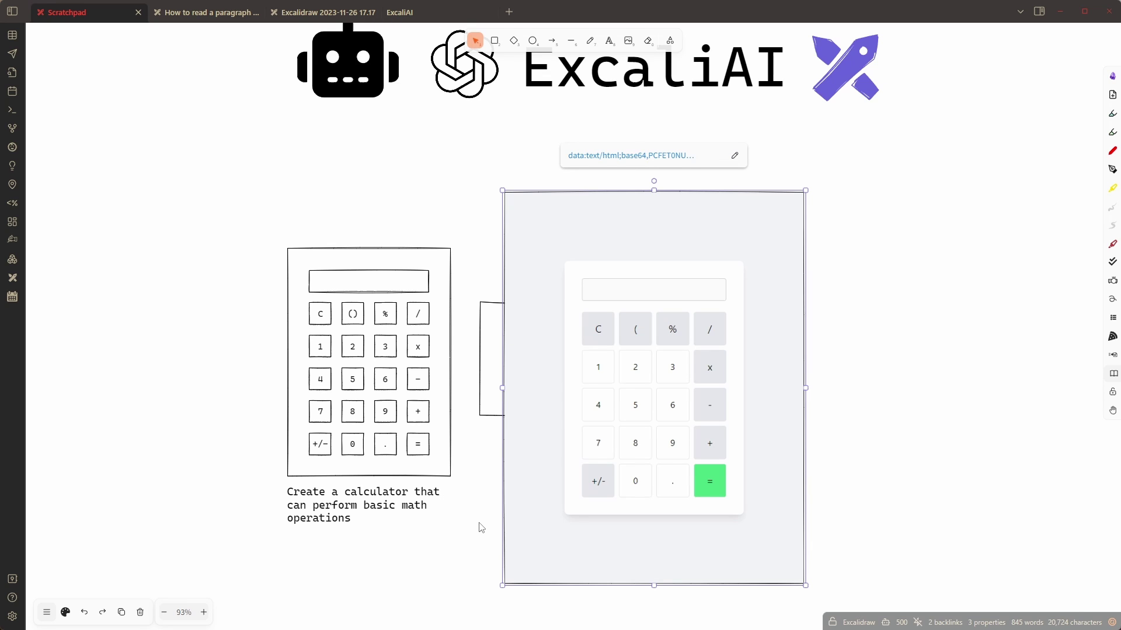
pyautogui.moveTo(542, 441); pyautogui.dragTo(614, 429)
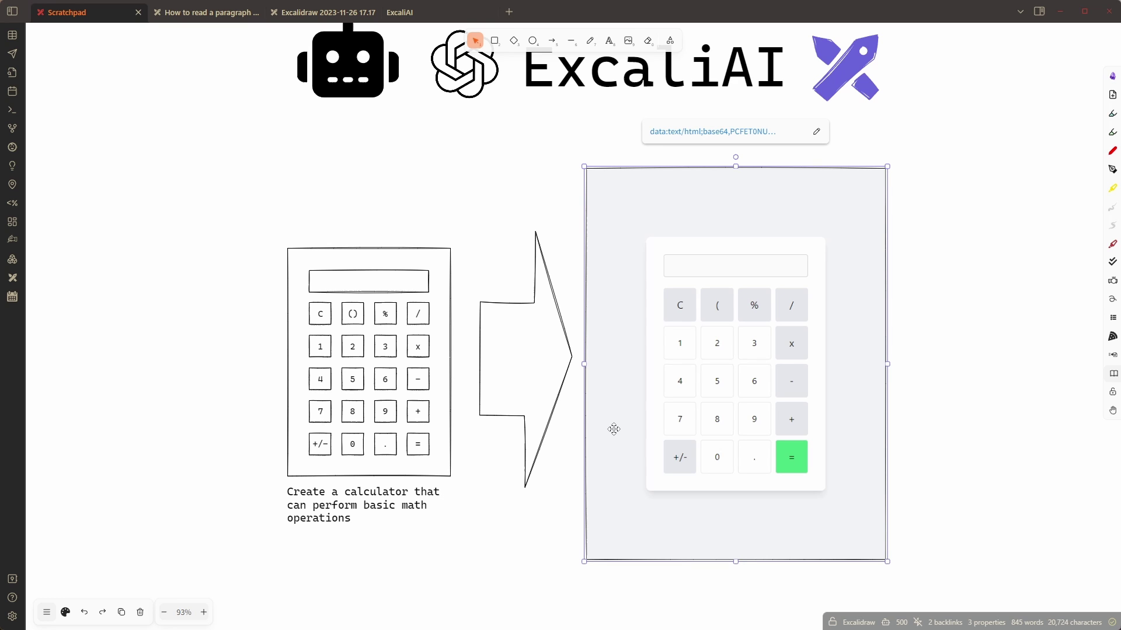
# Enter 12×3 on the embedded calculator, which shows Error.
pyautogui.click(730, 390)
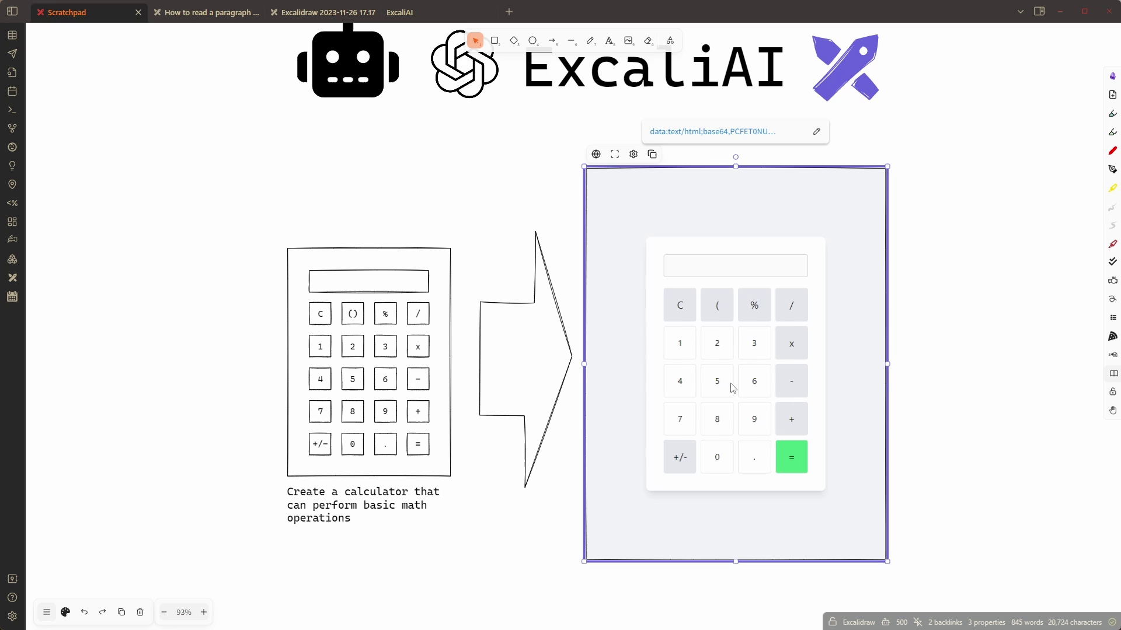
pyautogui.click(680, 345)
pyautogui.click(717, 350)
pyautogui.click(782, 352)
pyautogui.click(754, 349)
pyautogui.click(792, 457)
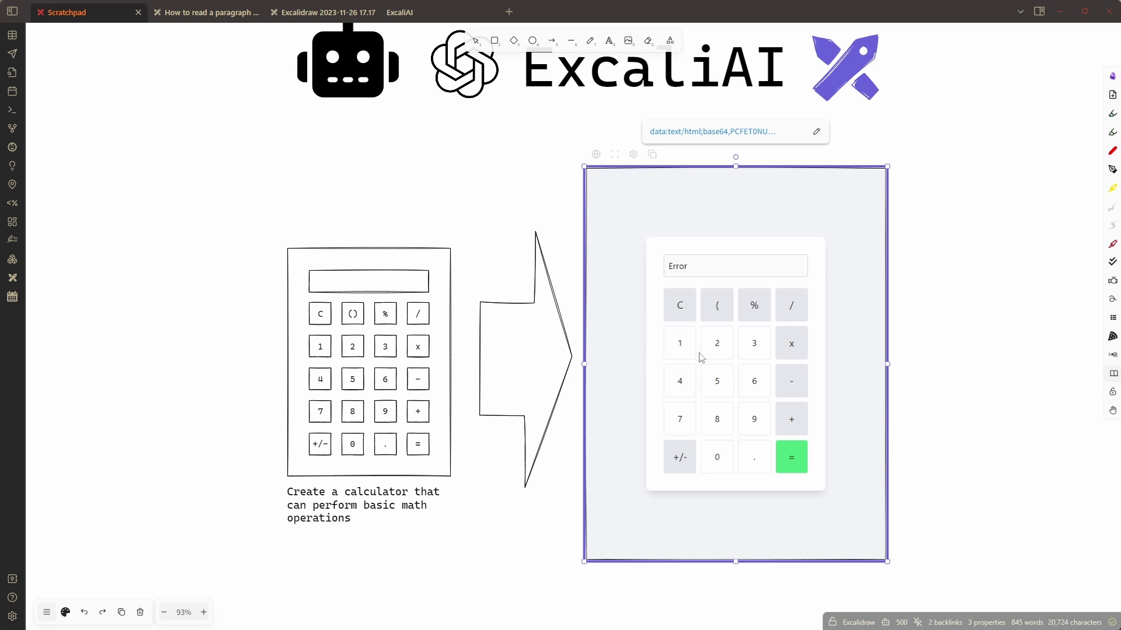
# Clear the Error display and enter 20+1 on the calculator.
pyautogui.click(718, 348)
pyautogui.click(683, 308)
pyautogui.click(720, 349)
pyautogui.click(713, 461)
pyautogui.click(796, 427)
pyautogui.click(685, 352)
# Move the first calculator far left, then run Wireframe to code on the sketch and caption.
pyautogui.click(909, 461)
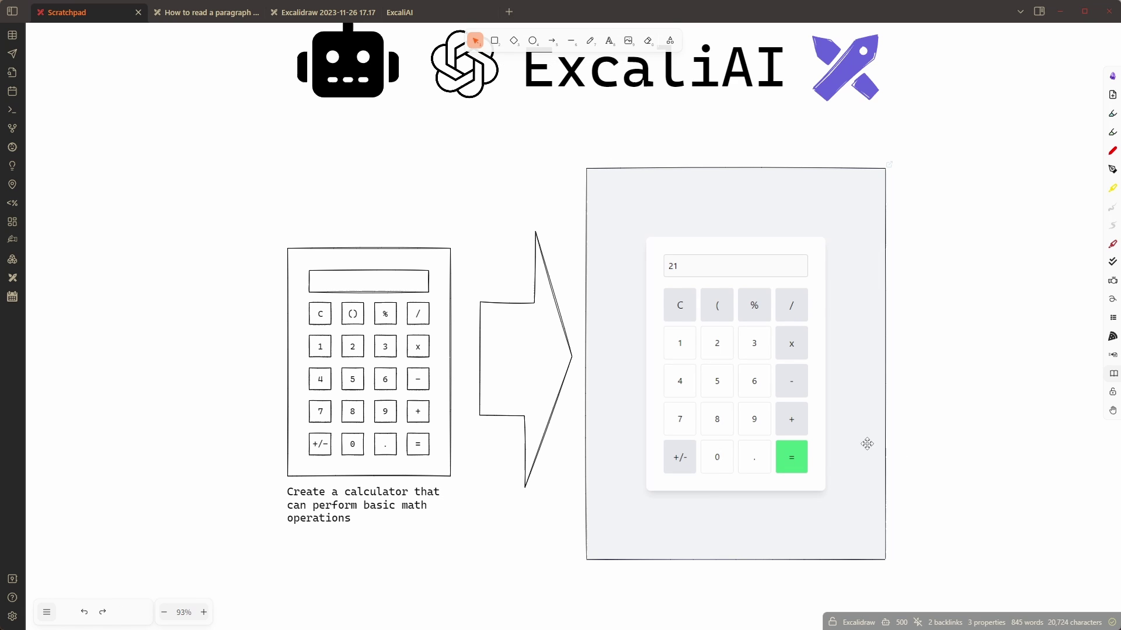
pyautogui.moveTo(867, 443); pyautogui.dragTo(207, 445)
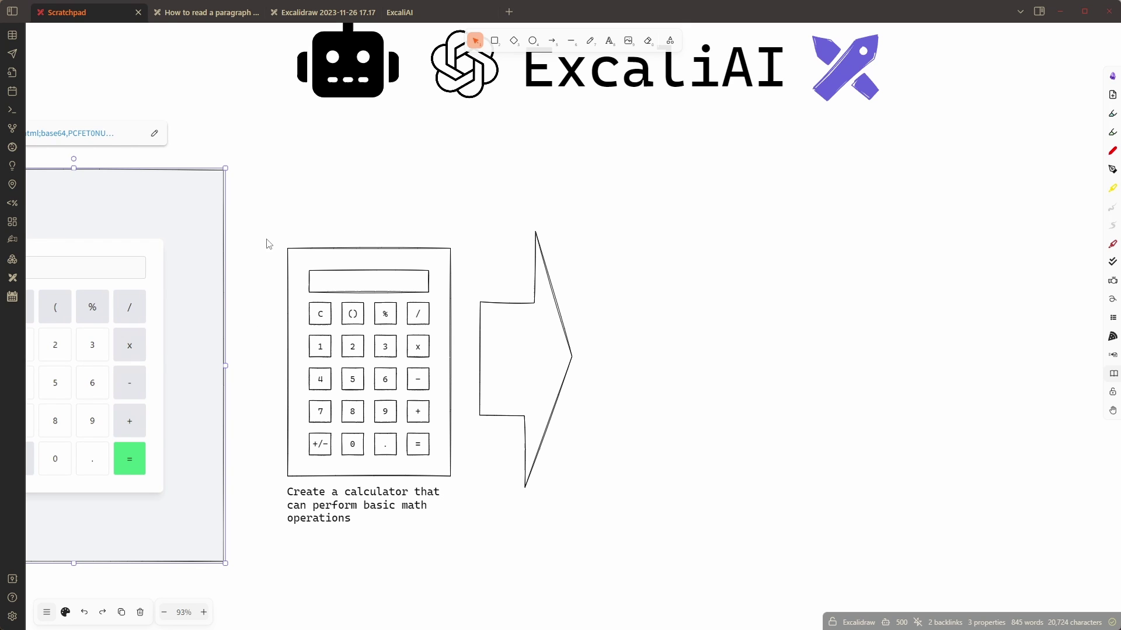
pyautogui.moveTo(267, 218)
pyautogui.mouseDown()
pyautogui.moveTo(345, 393)
pyautogui.moveTo(467, 561)
pyautogui.mouseUp()
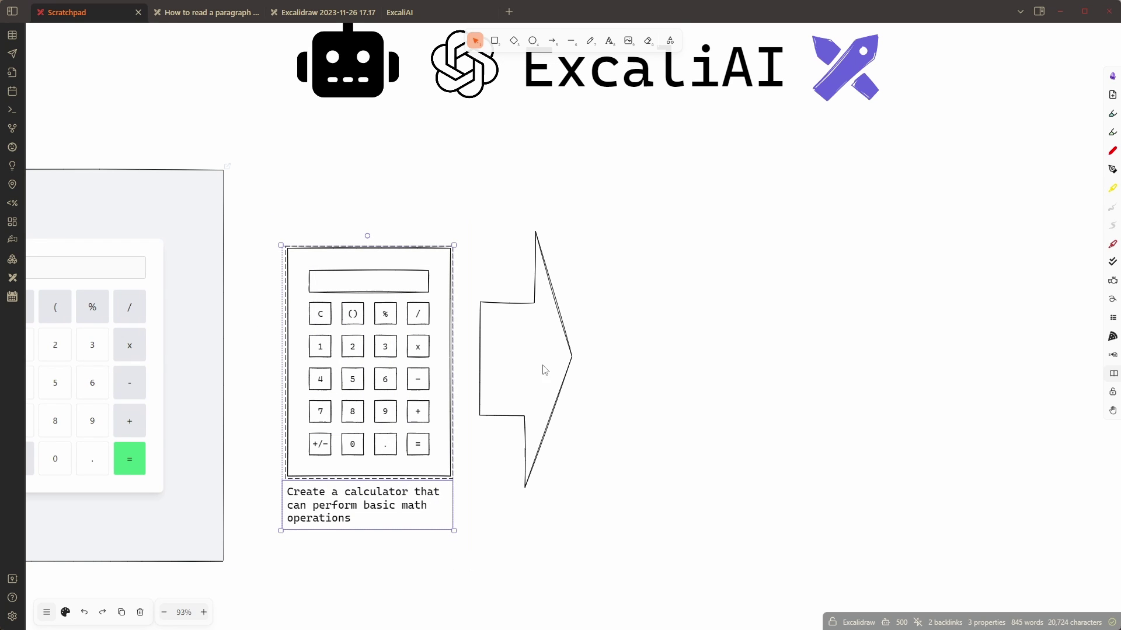
pyautogui.click(671, 47)
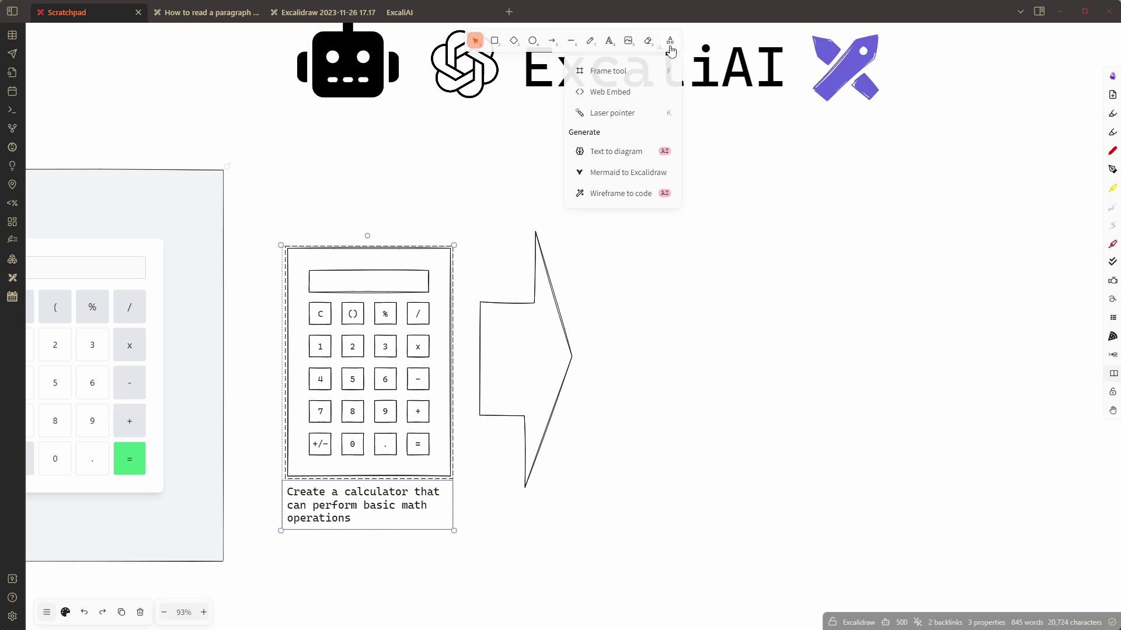
pyautogui.click(634, 200)
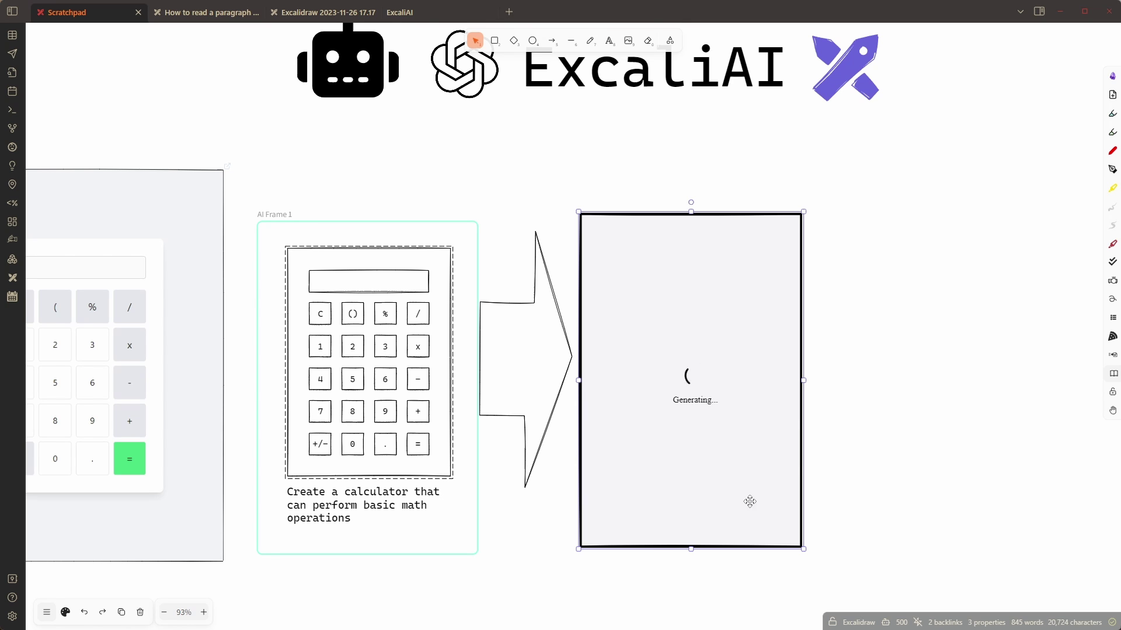
# Copy the first calculator's HTML source, paste it as text, then undo the paste.
pyautogui.moveTo(330, 584); pyautogui.dragTo(533, 585)
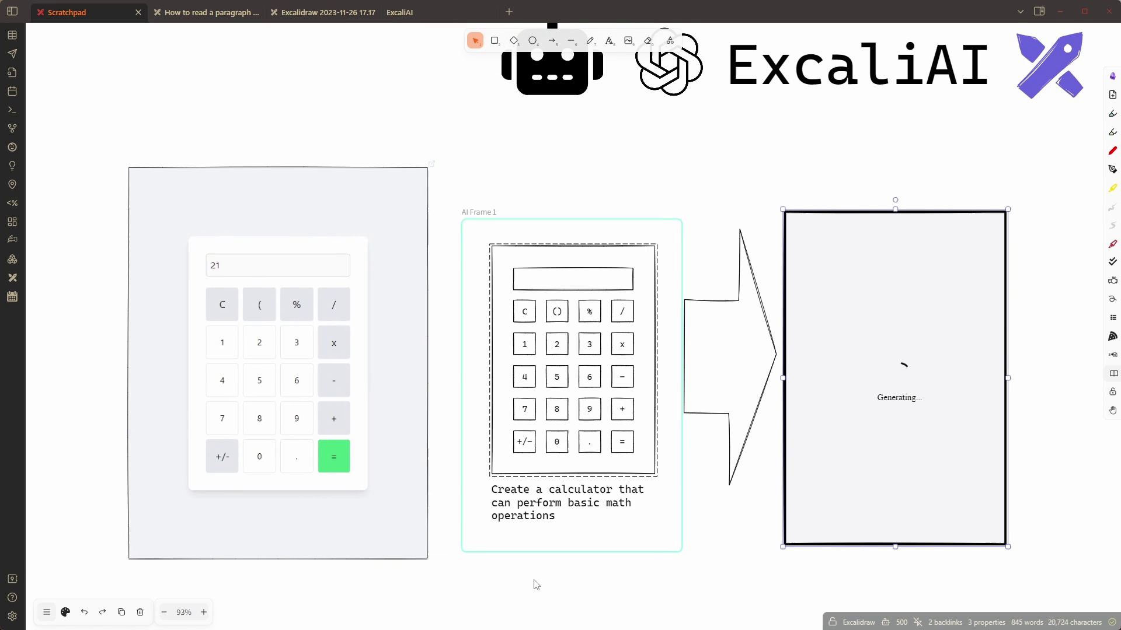
pyautogui.click(268, 377)
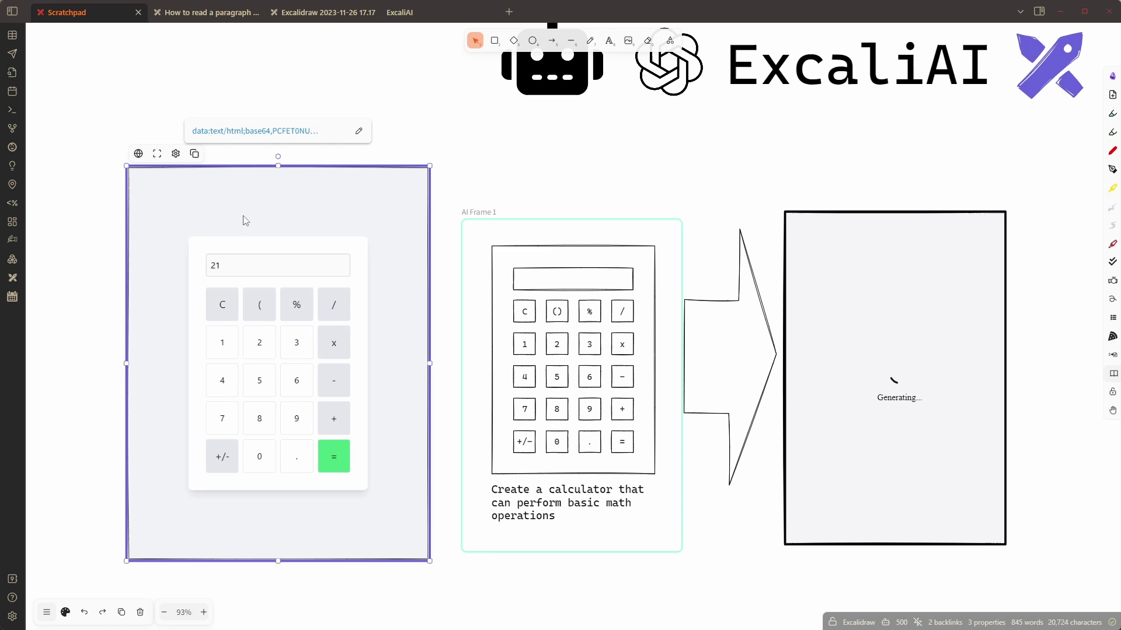
pyautogui.click(195, 154)
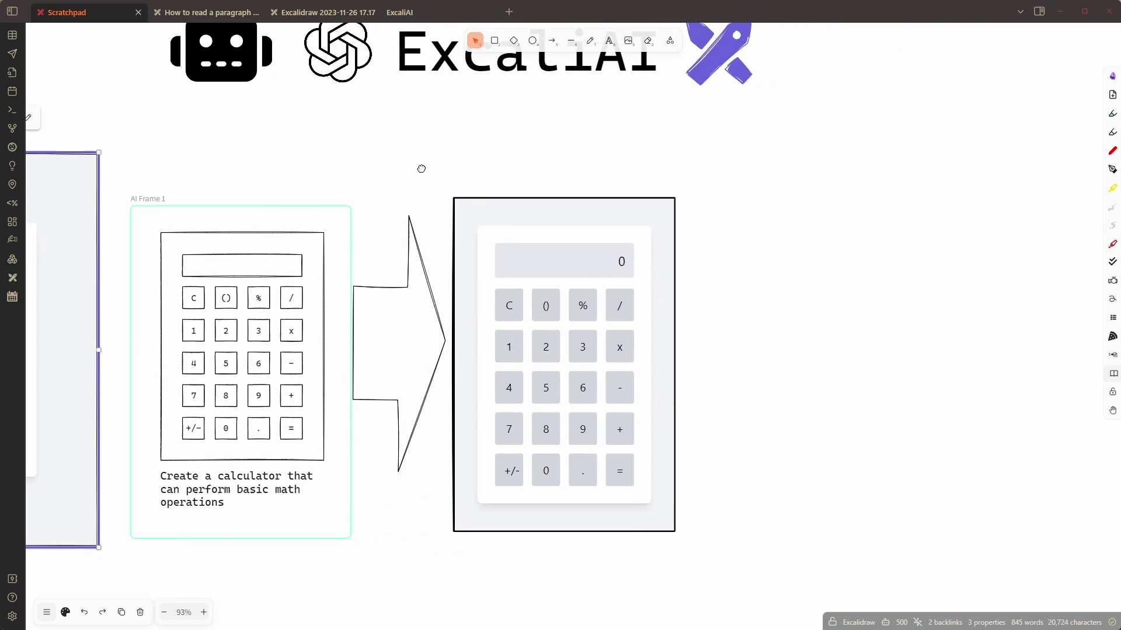
pyautogui.doubleClick(746, 243)
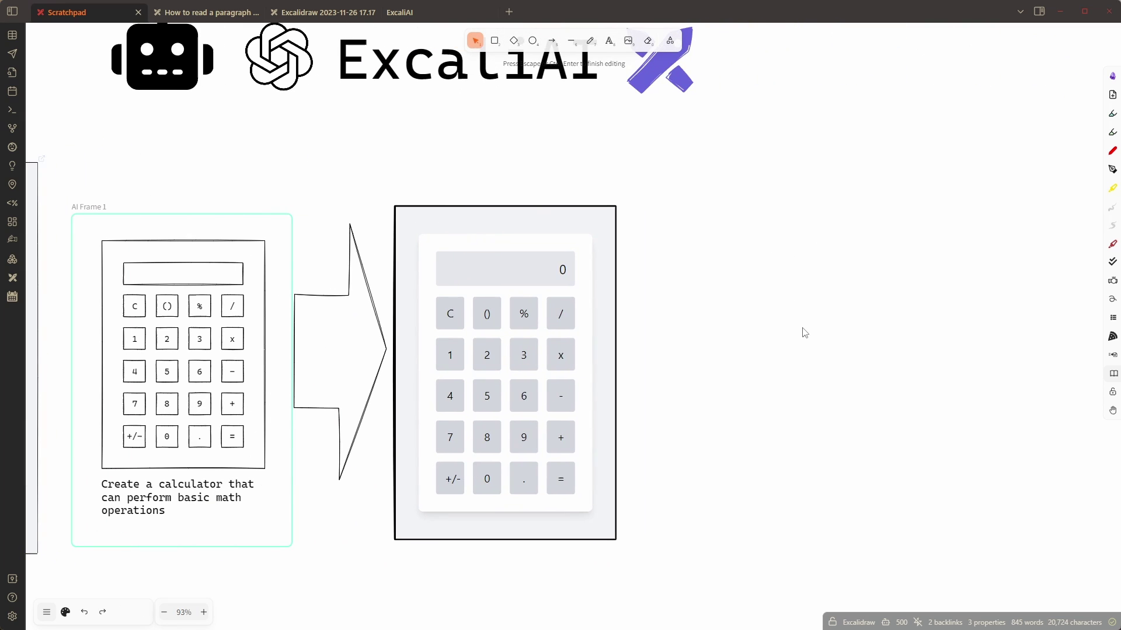
pyautogui.hotkey('ctrl', 'v')
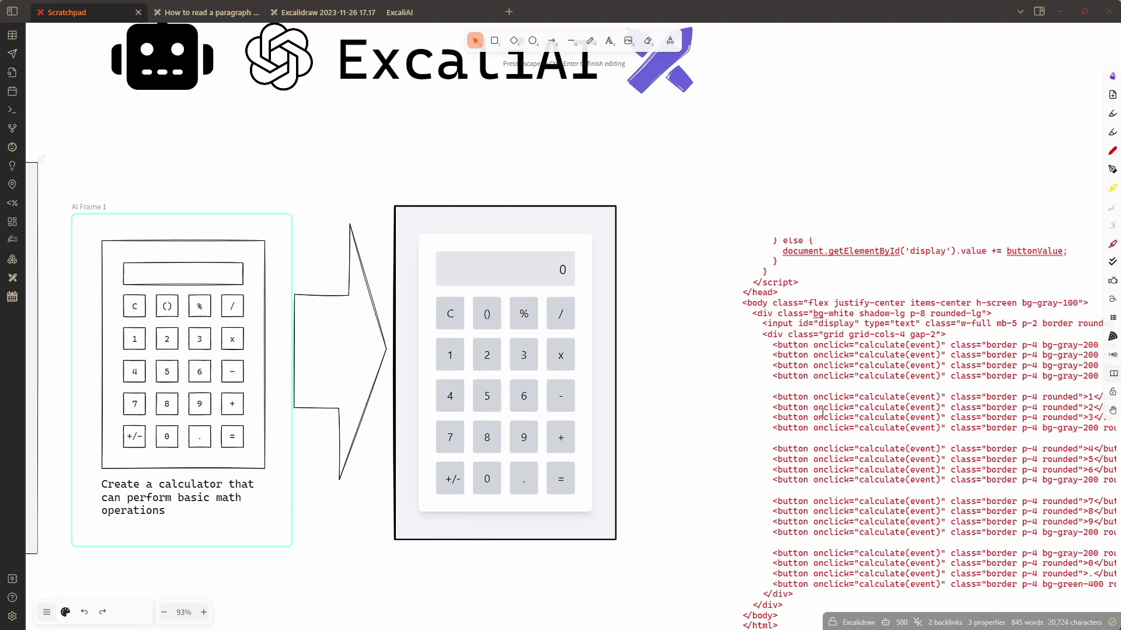
pyautogui.hotkey('ctrl', 'z')
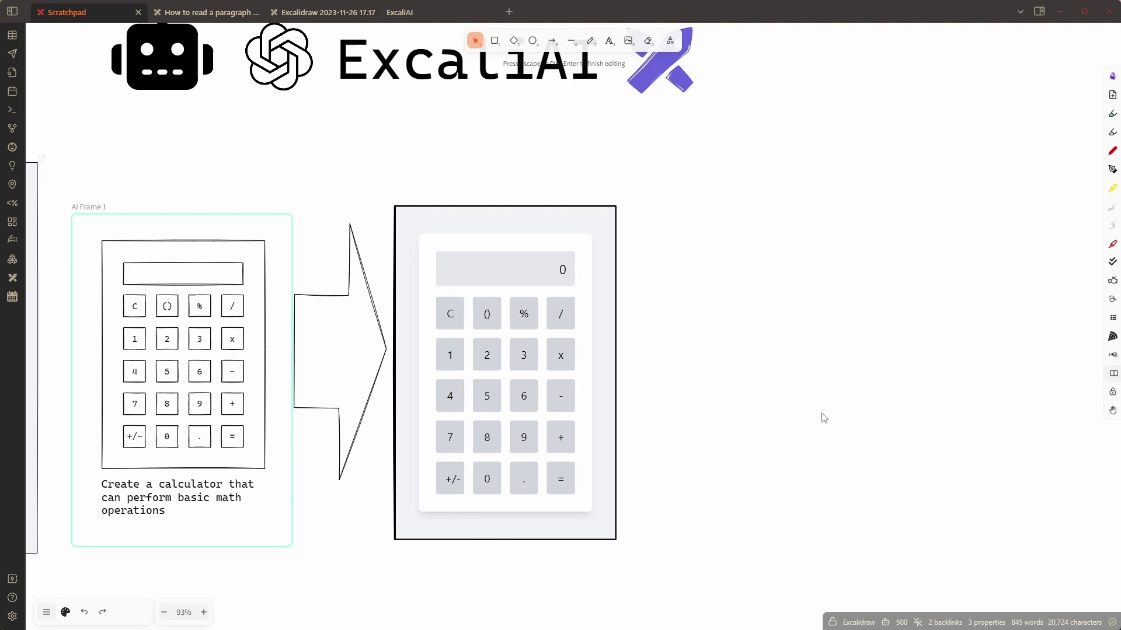
# Compute 12×3 on the second generated calculator, getting 36.
pyautogui.click(506, 376)
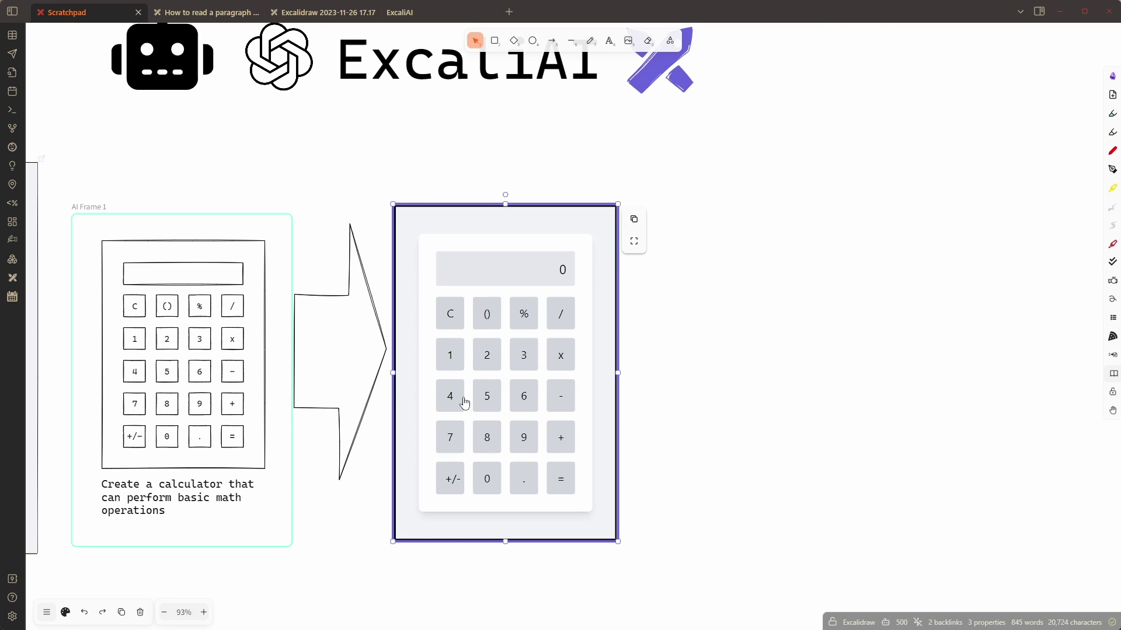
pyautogui.click(453, 357)
pyautogui.click(495, 366)
pyautogui.click(555, 360)
pyautogui.click(531, 361)
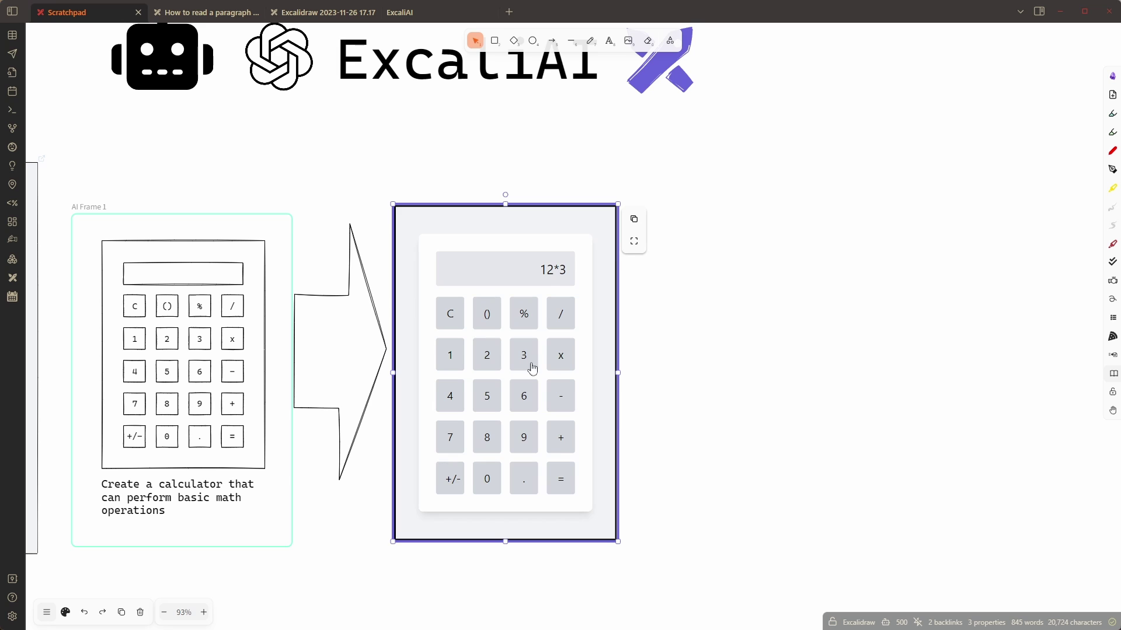
pyautogui.click(562, 490)
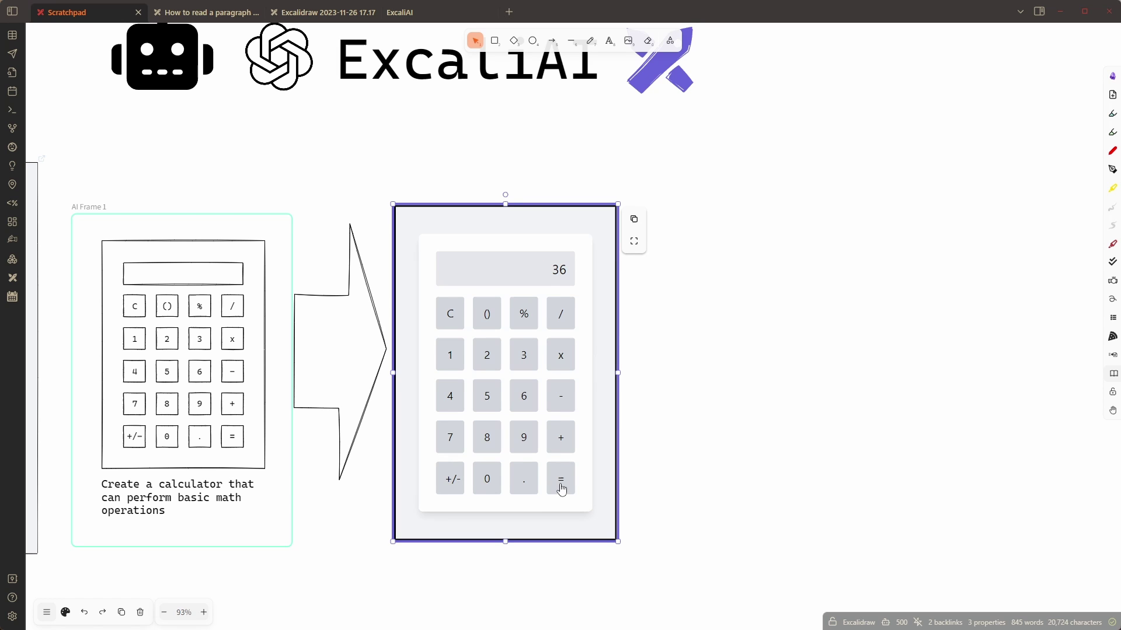
pyautogui.click(779, 439)
pyautogui.keyDown('ctrl'); pyautogui.scroll(-2, 701, 421); pyautogui.keyUp('ctrl')
pyautogui.keyDown('ctrl'); pyautogui.scroll(-2, 700, 421); pyautogui.keyUp('ctrl')
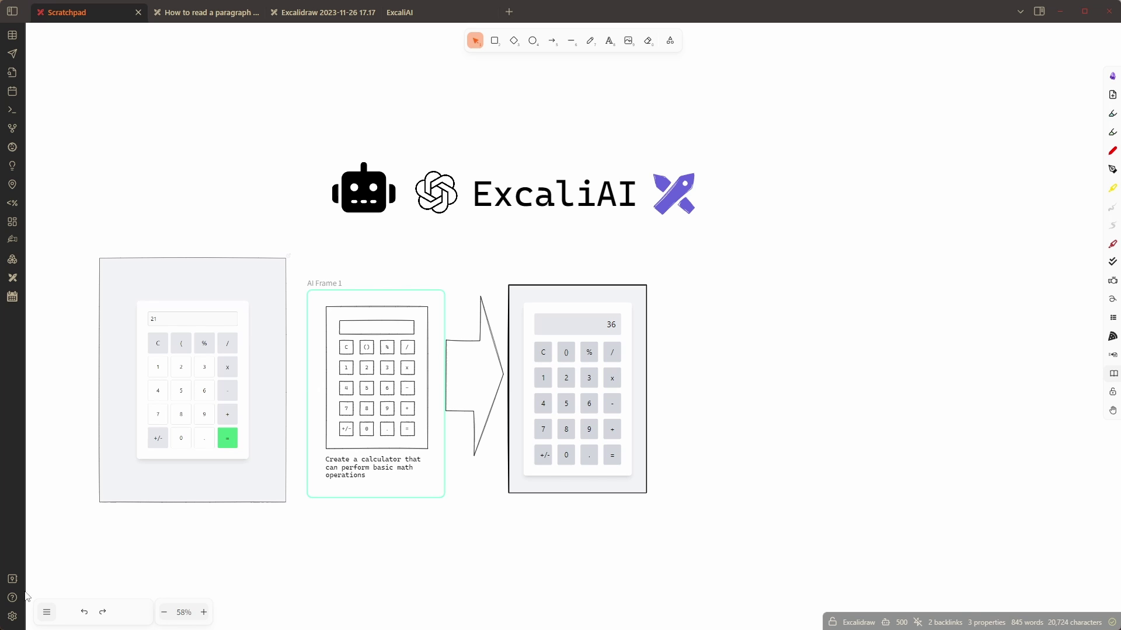
pyautogui.click(12, 616)
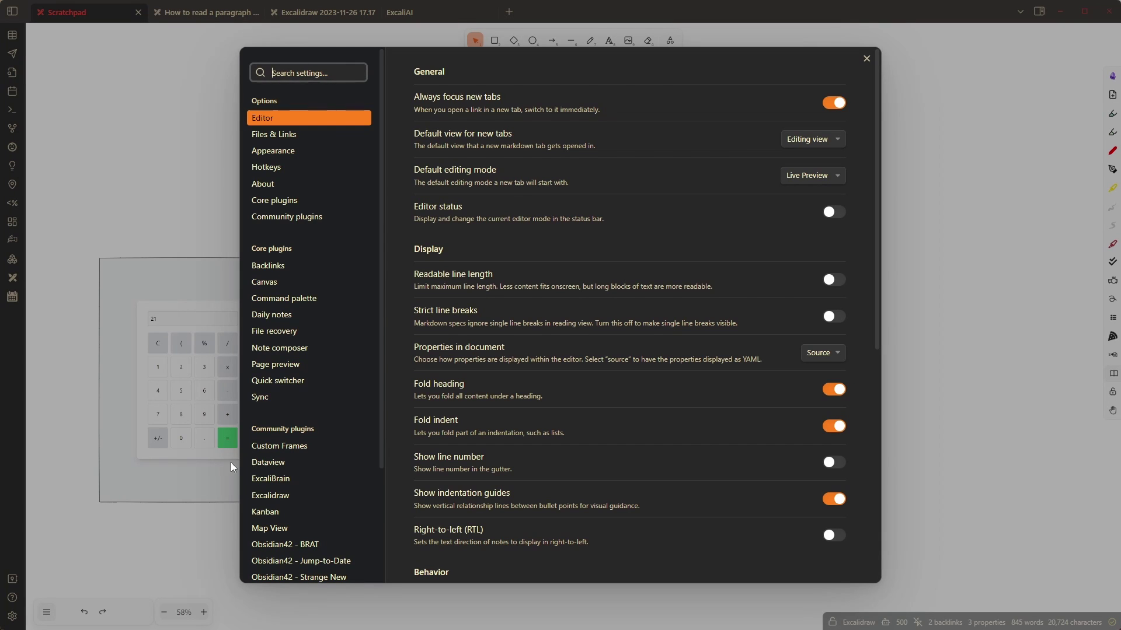
pyautogui.click(276, 494)
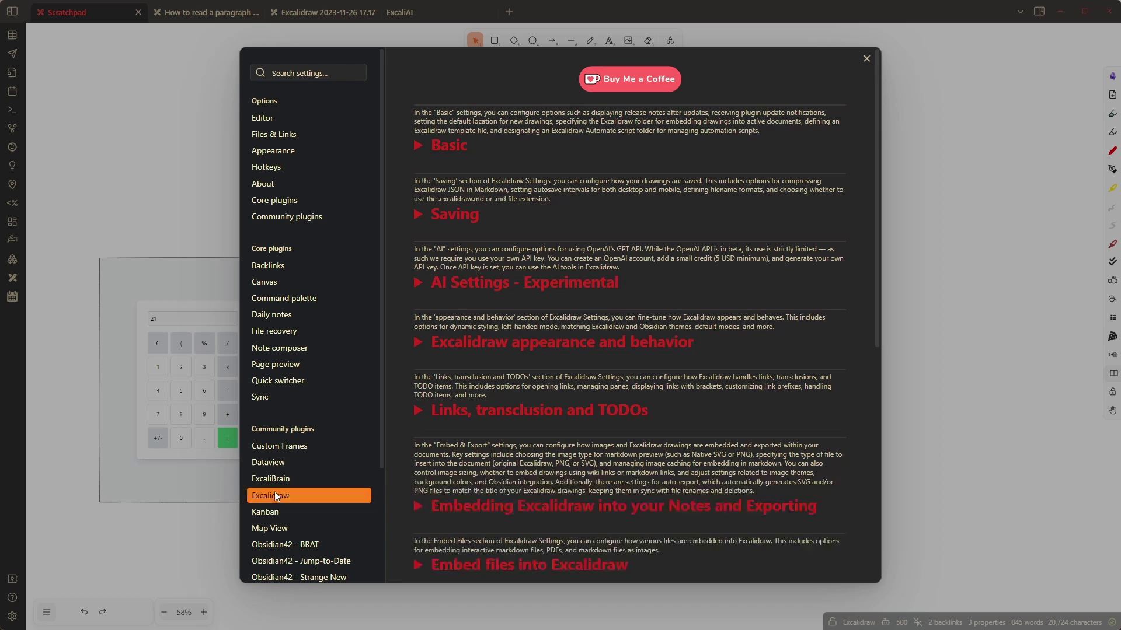
pyautogui.click(421, 282)
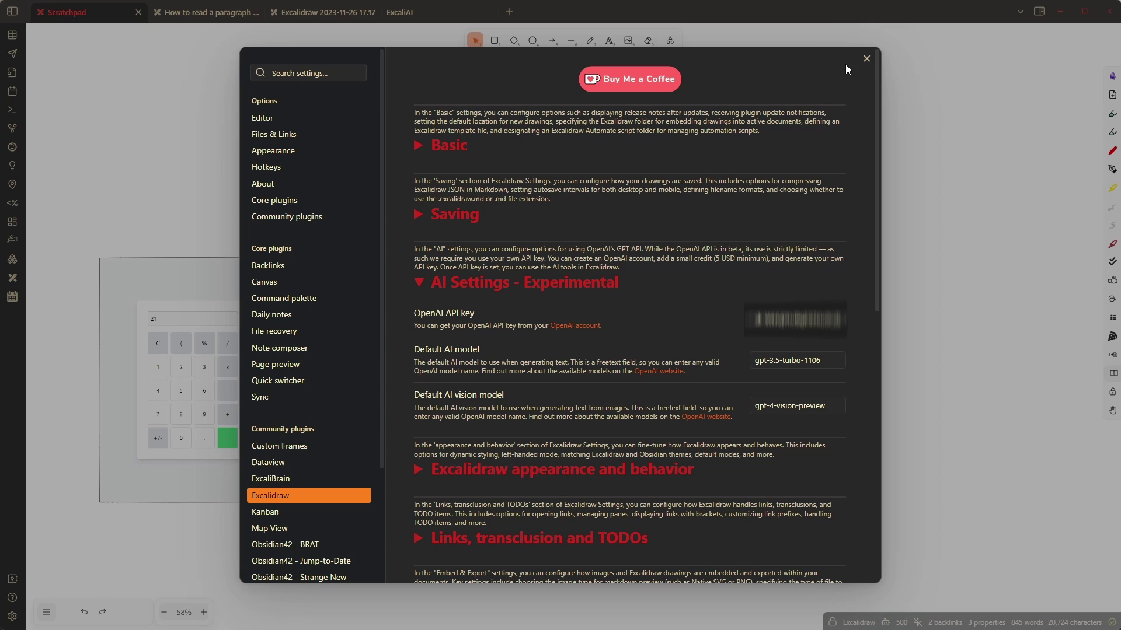
pyautogui.click(866, 59)
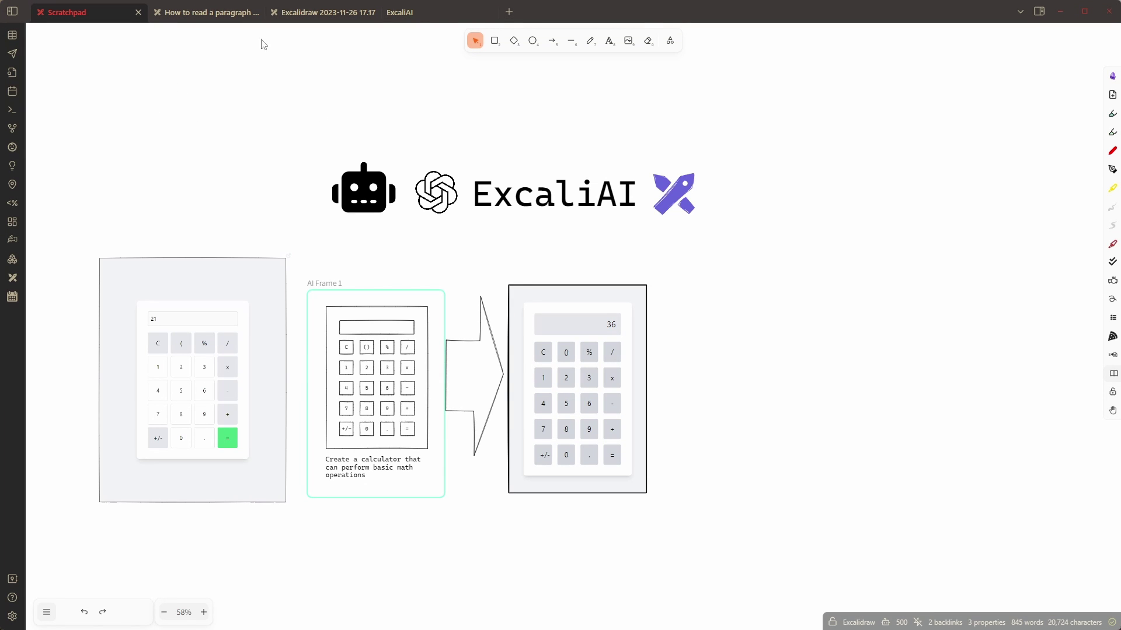
# Open the Excalidraw script library and search for 'excaliAI'.
pyautogui.click(1112, 76)
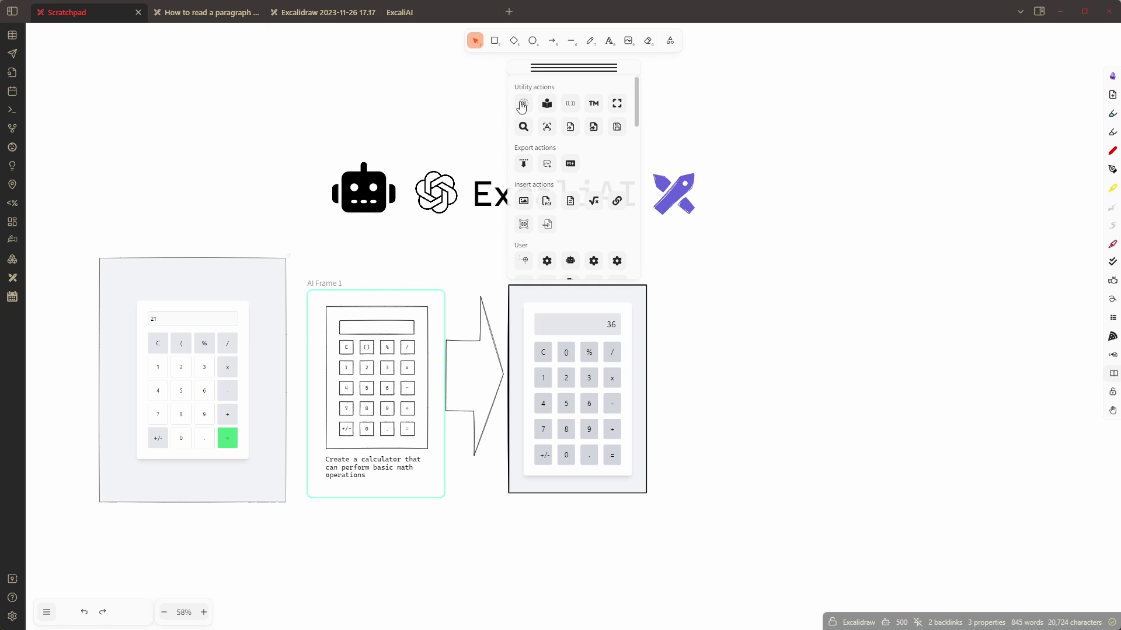
pyautogui.click(523, 105)
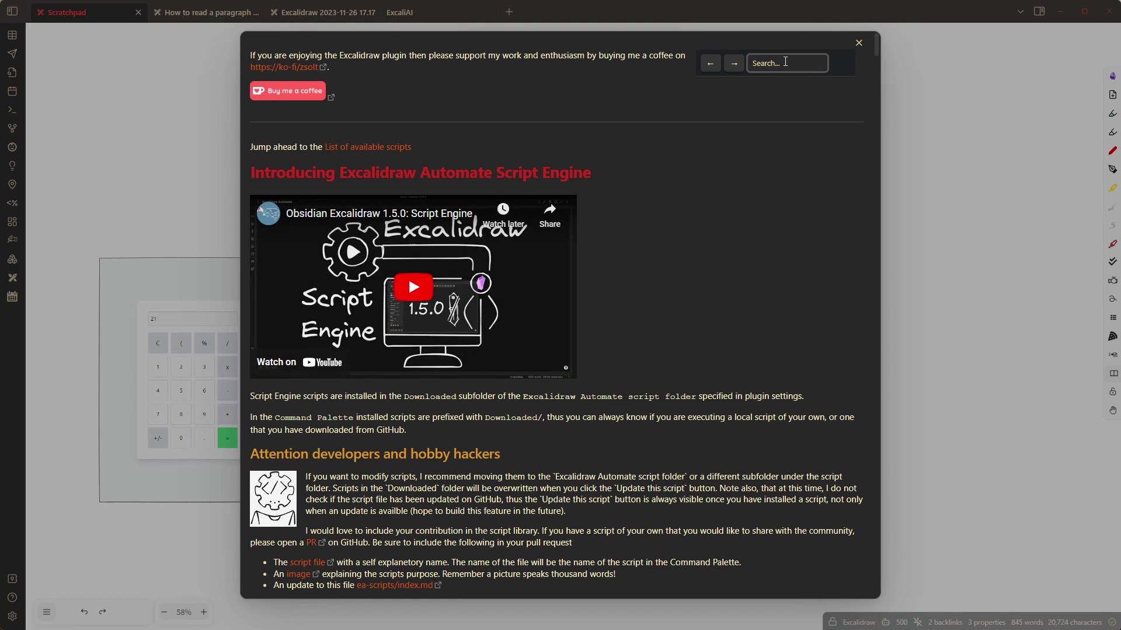
pyautogui.write('ex')
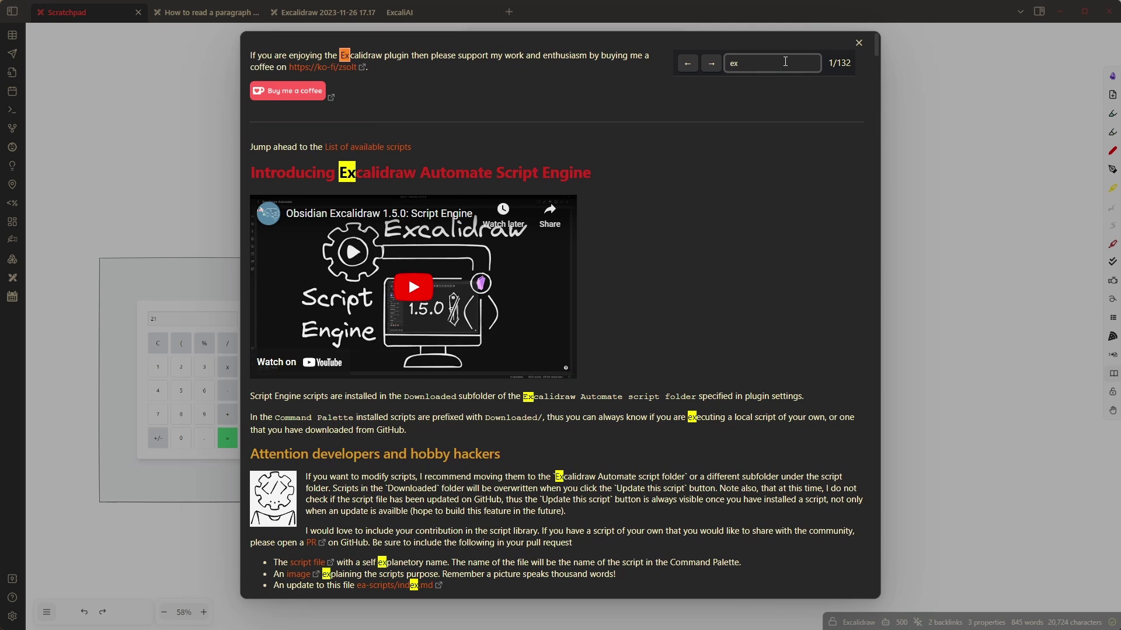
pyautogui.write('caliAI')
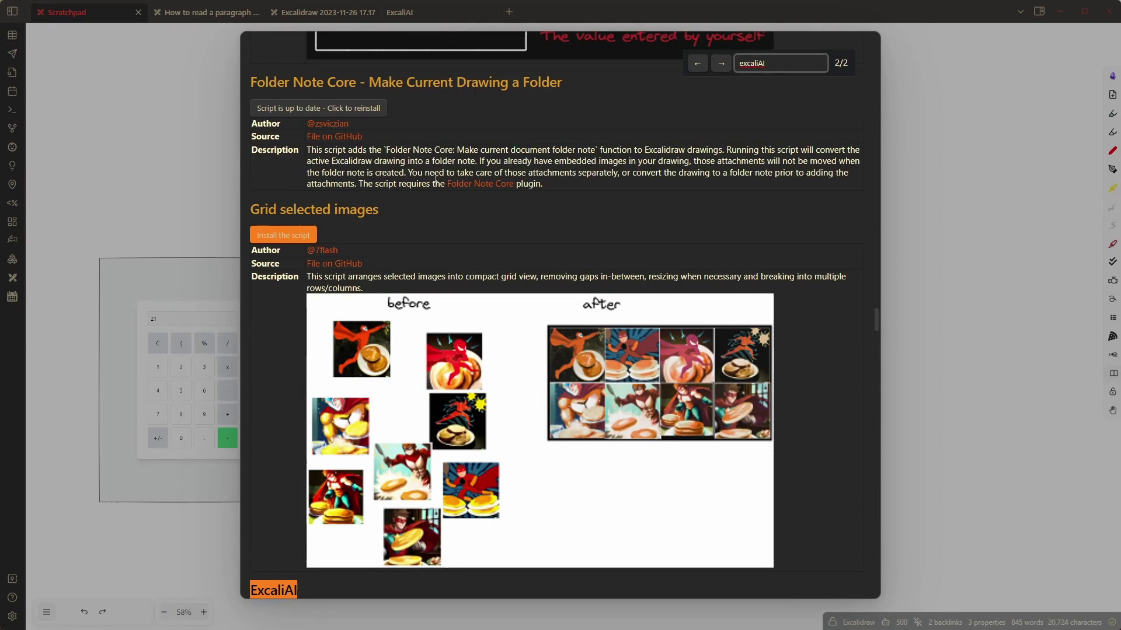
pyautogui.scroll(2, 431, 161)
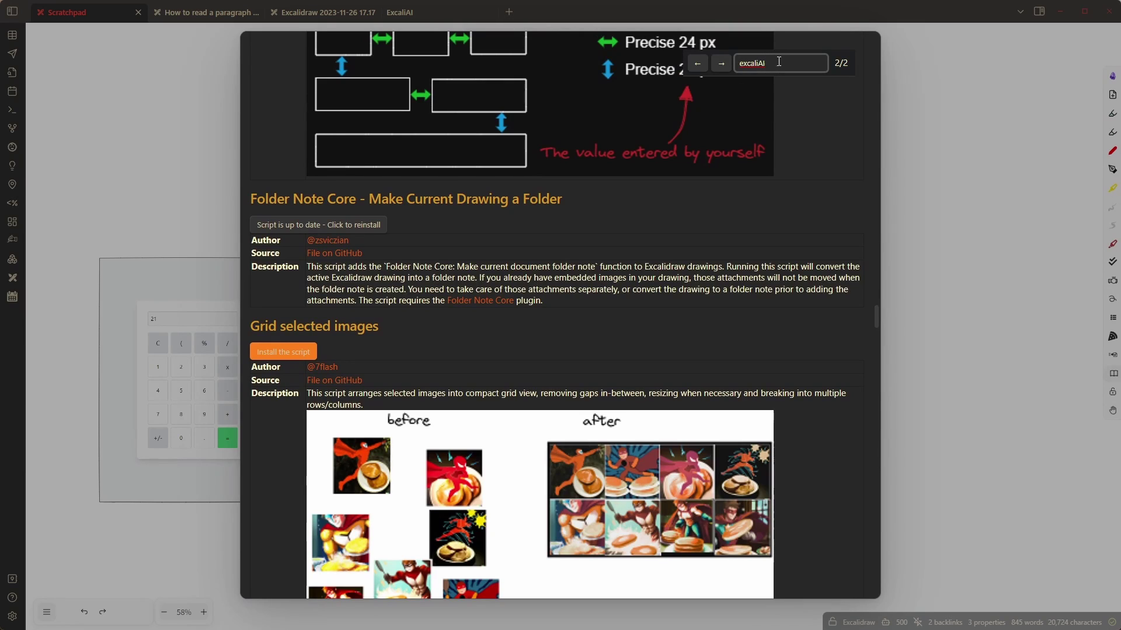
pyautogui.press('BackSpace')
pyautogui.press('BackSpace')
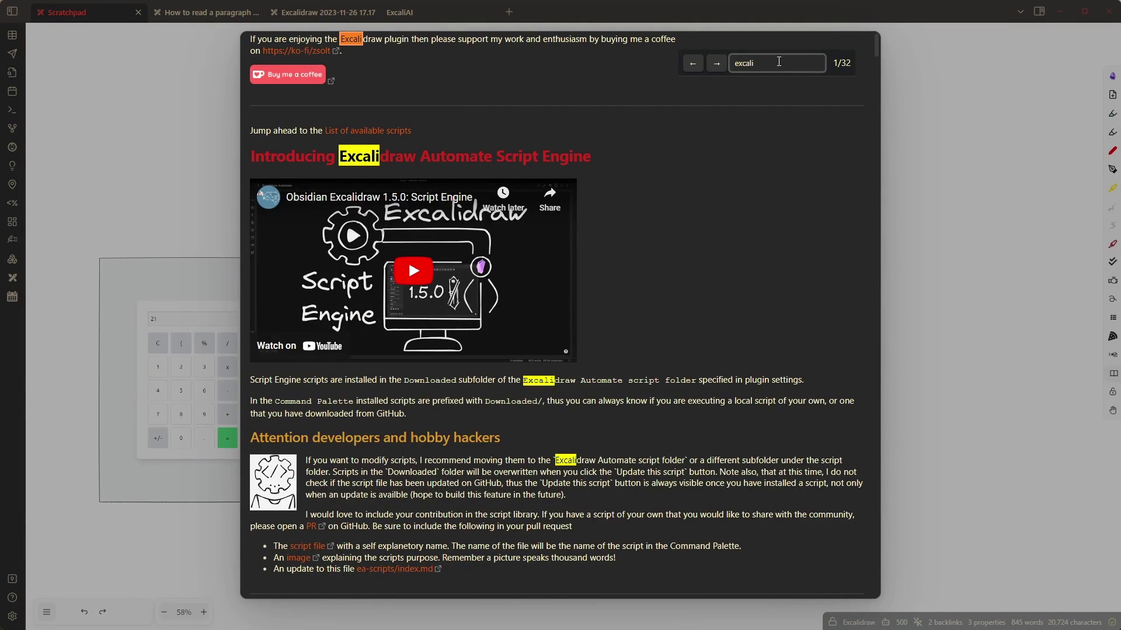
pyautogui.write('AI')
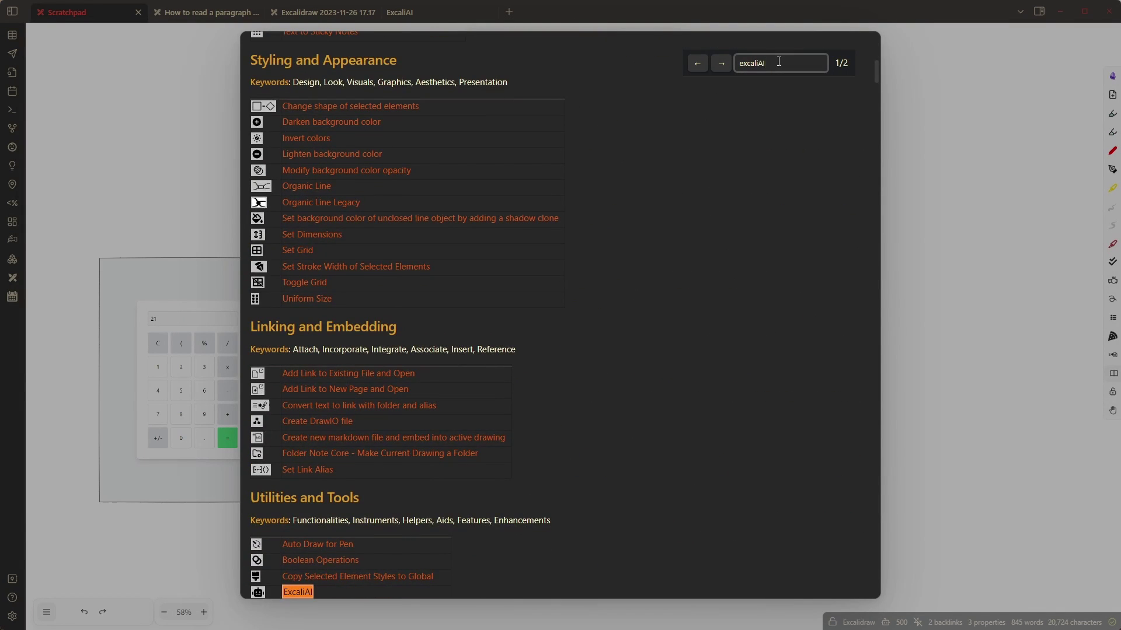
pyautogui.scroll(-1, 349, 387)
# Install the ExcaliAI script and close the script library.
pyautogui.click(305, 532)
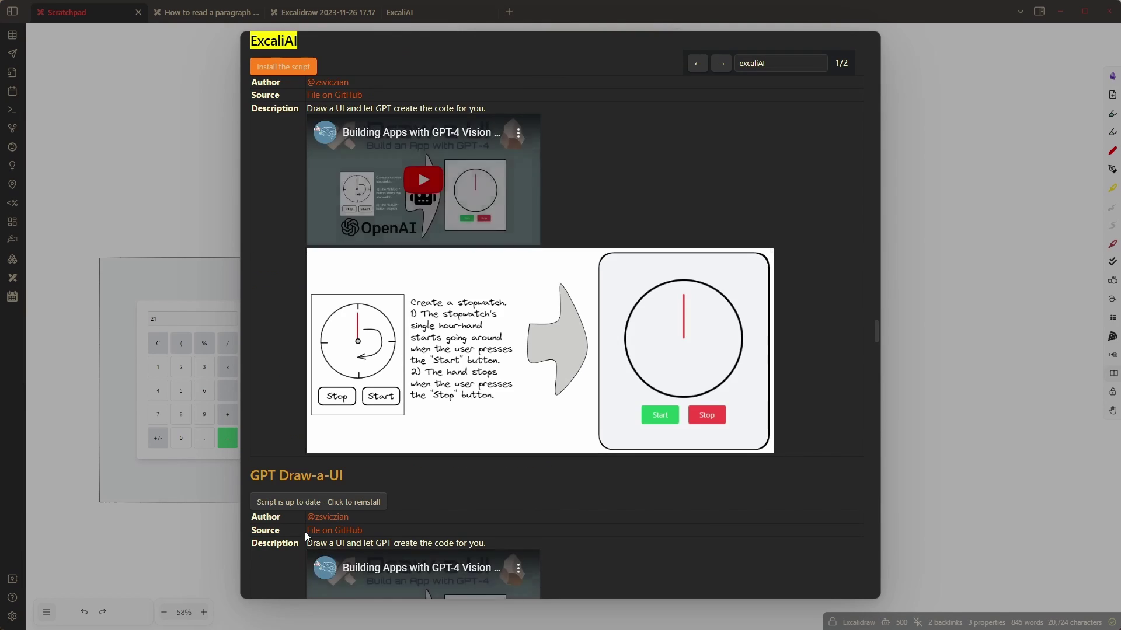
pyautogui.click(283, 68)
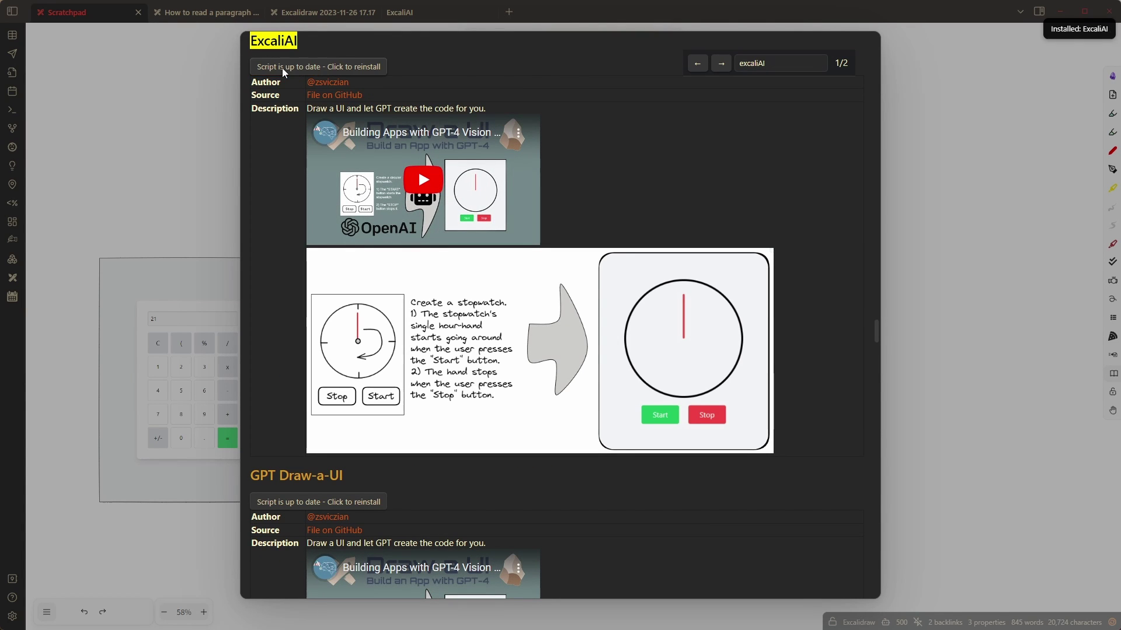
pyautogui.click(928, 103)
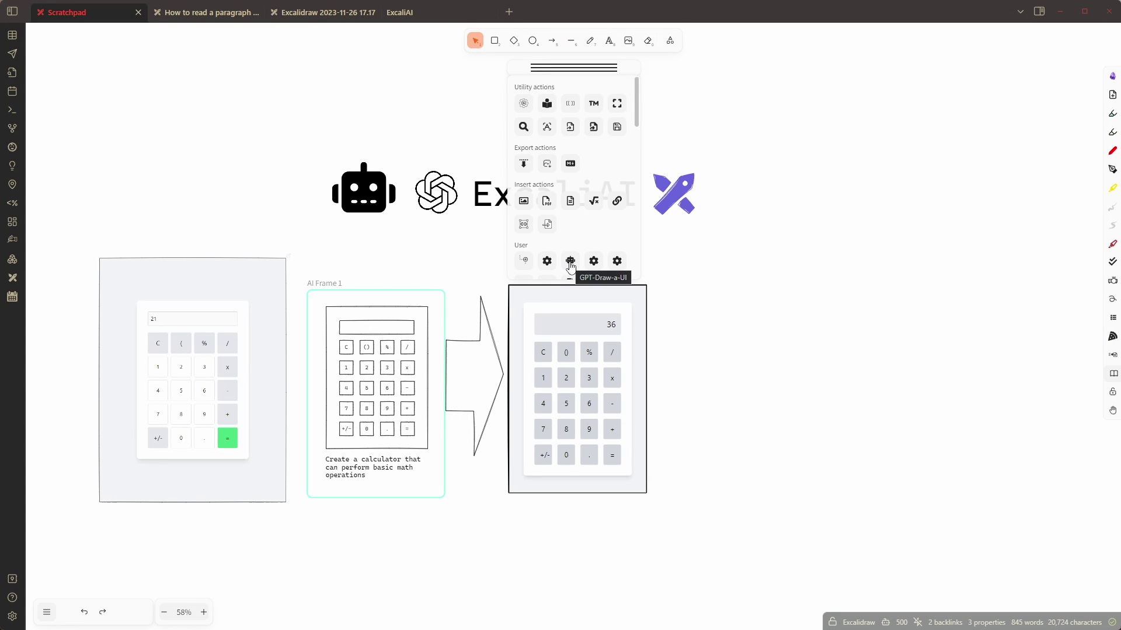
pyautogui.scroll(-1, 584, 197)
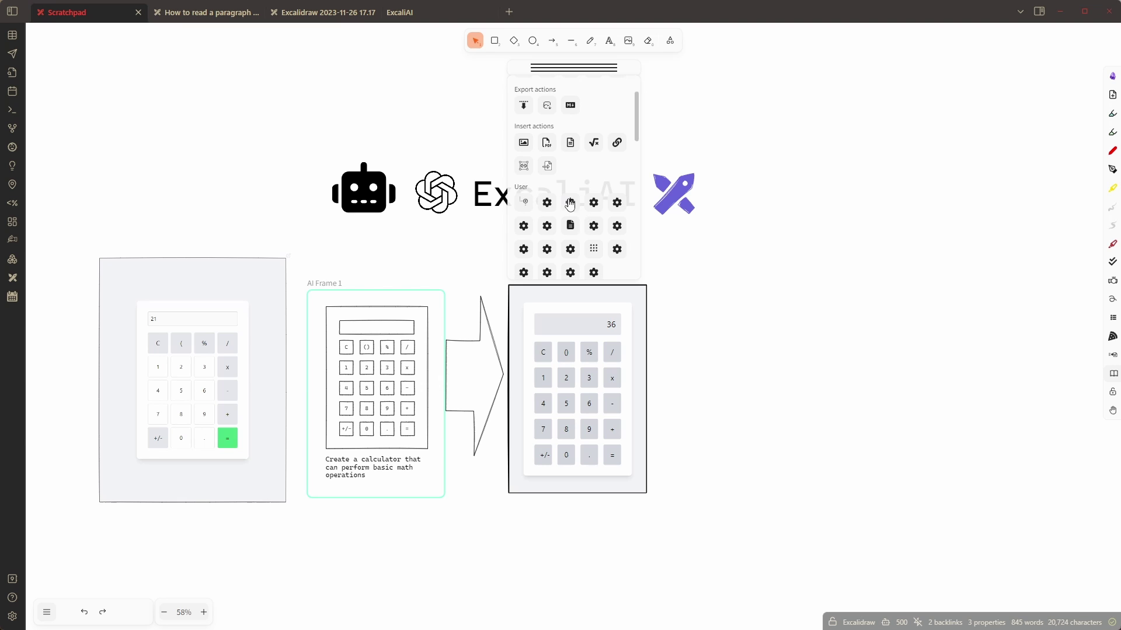
pyautogui.scroll(-2, 572, 207)
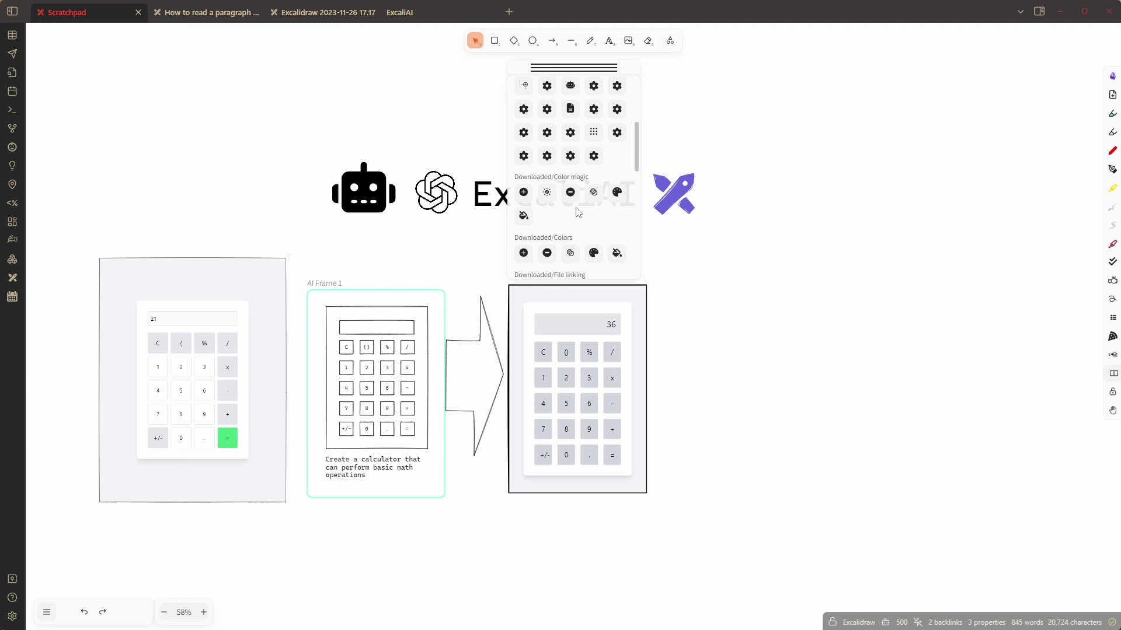
pyautogui.scroll(-2, 577, 212)
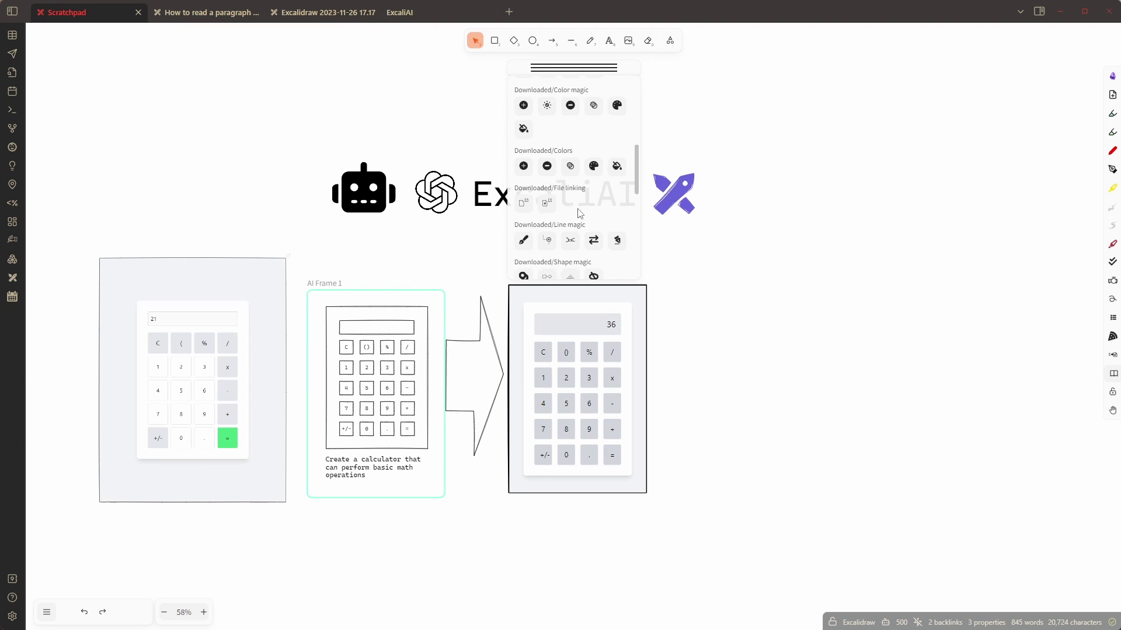
pyautogui.scroll(-5, 580, 214)
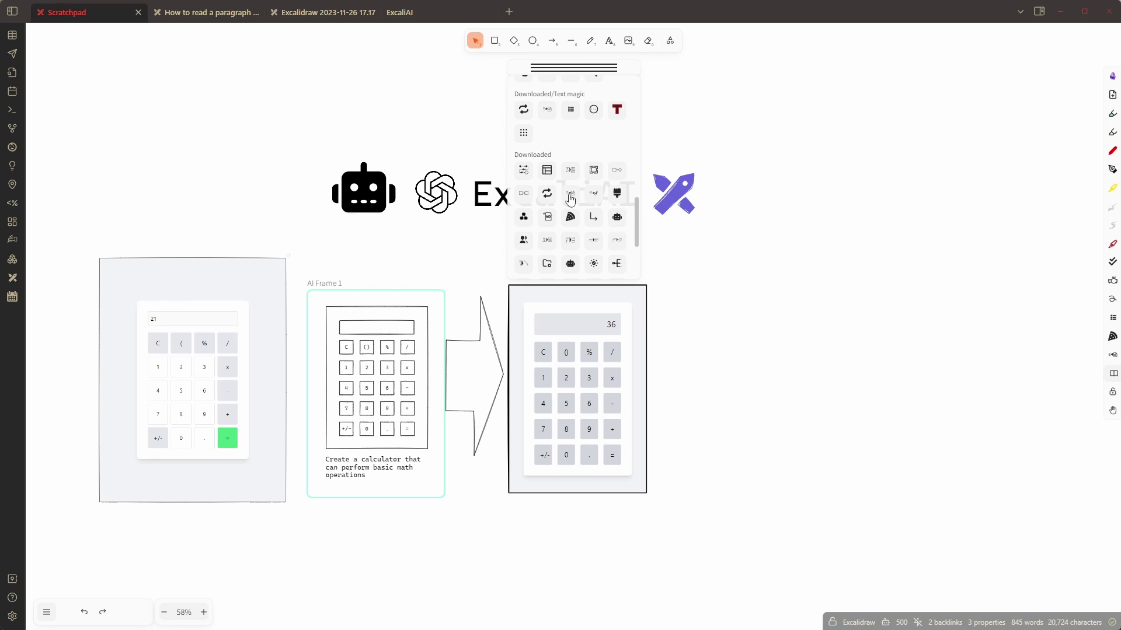
pyautogui.scroll(5, 565, 201)
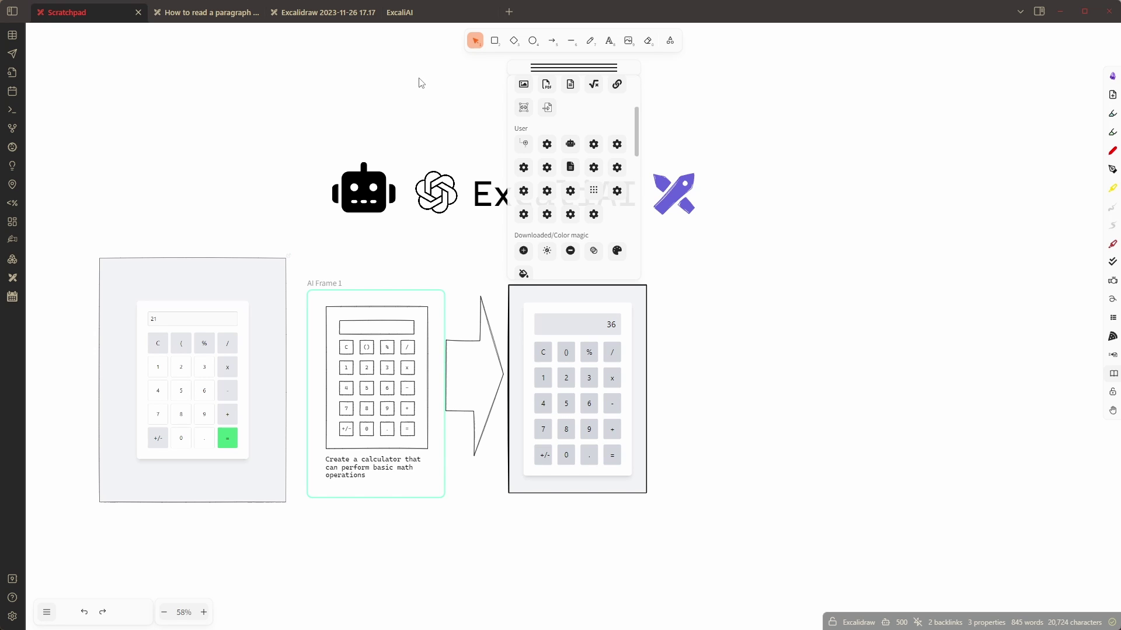
# Review the ExcaliAI script note's JavaScript source, then switch to Chrome.
pyautogui.click(412, 11)
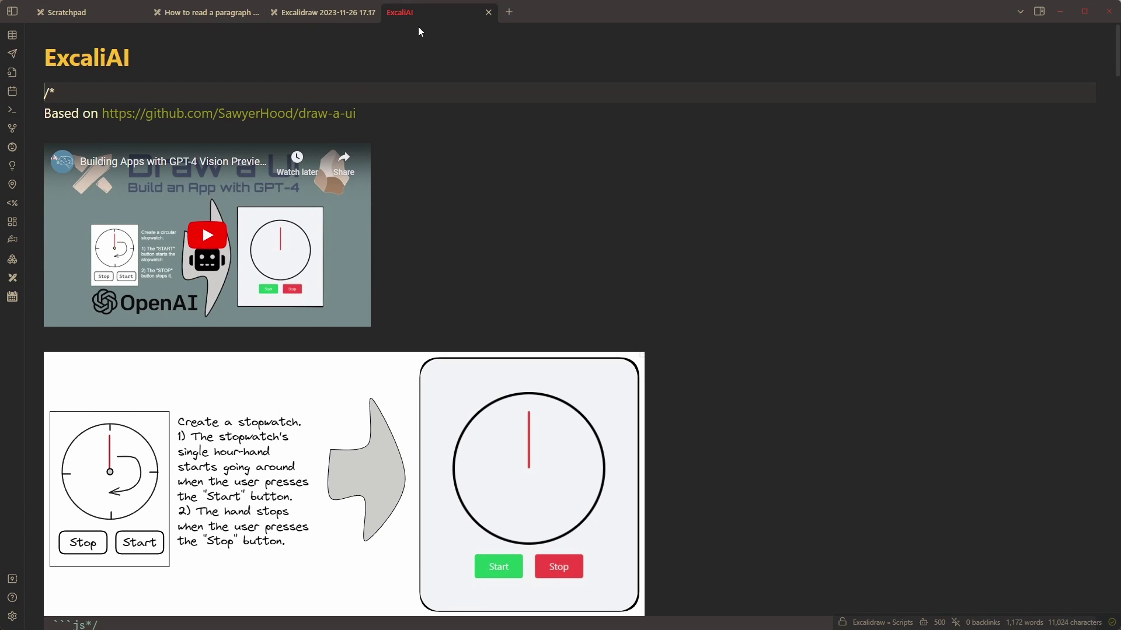
pyautogui.scroll(-5, 413, 198)
pyautogui.scroll(-7, 413, 201)
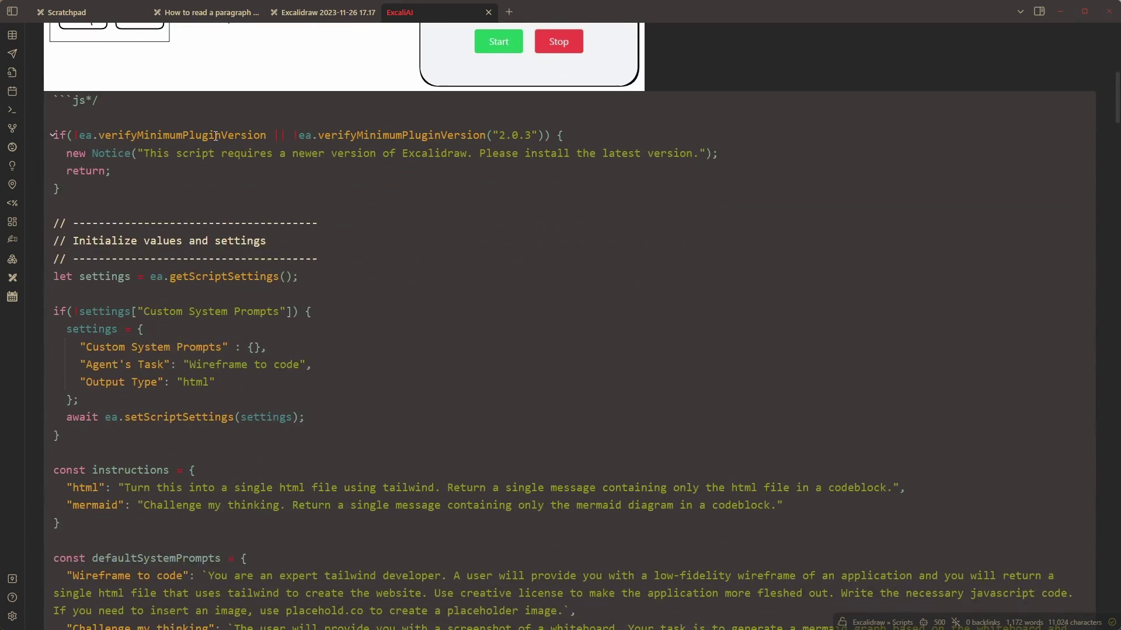
pyautogui.scroll(-12, 216, 137)
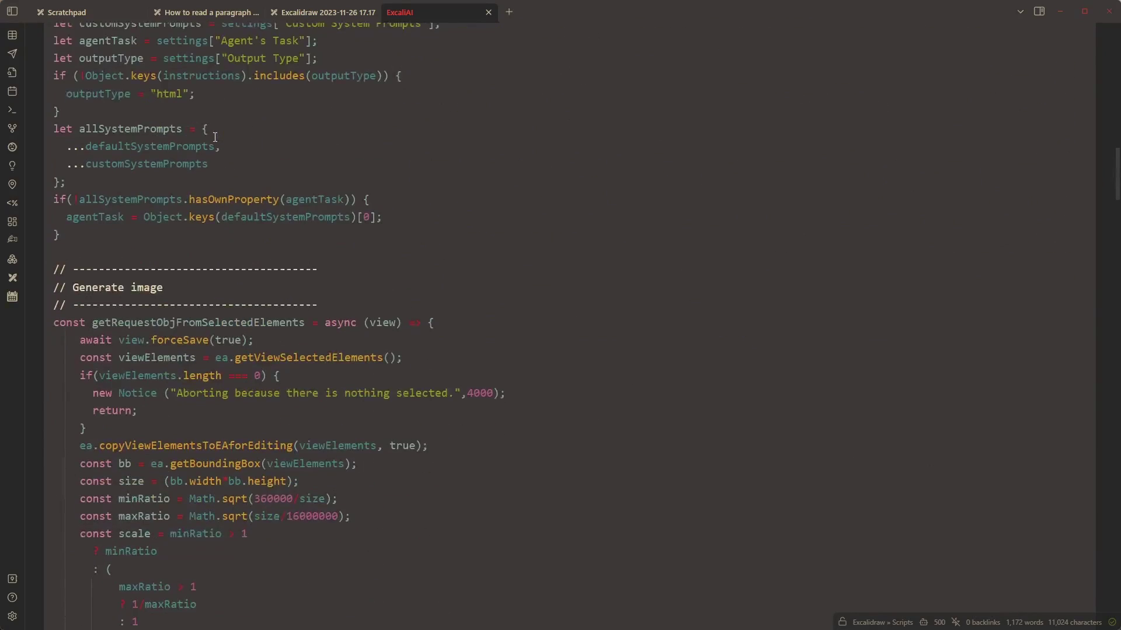
pyautogui.hotkey('alt', 'Tab')
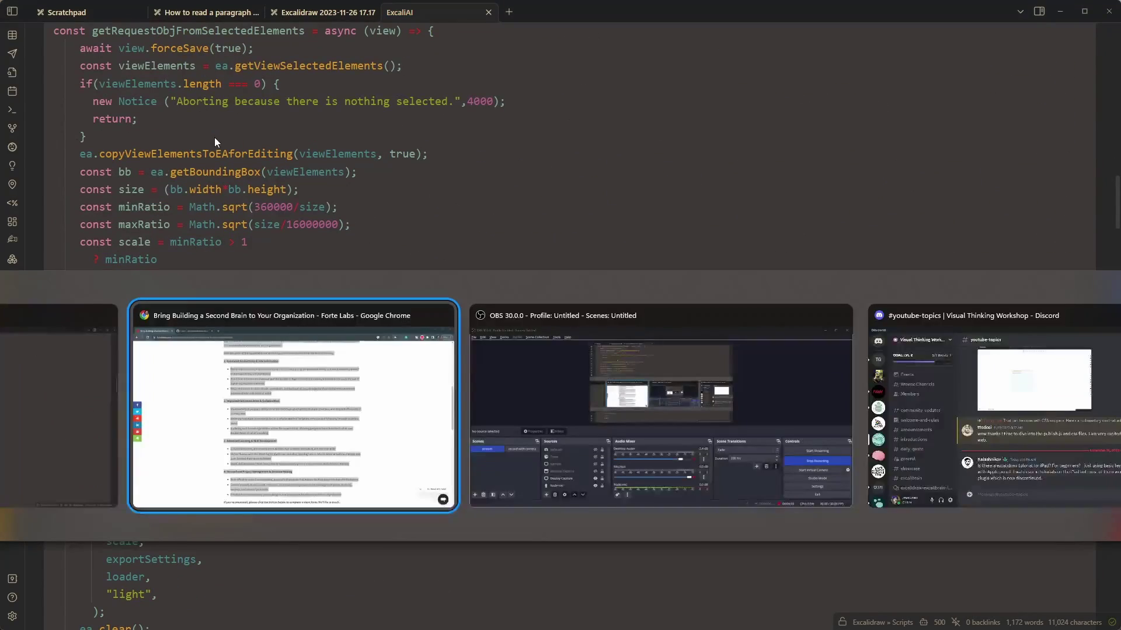
# Review the new functions listed on the plugin's GitHub releases page, then return to Obsidian.
pyautogui.click(232, 14)
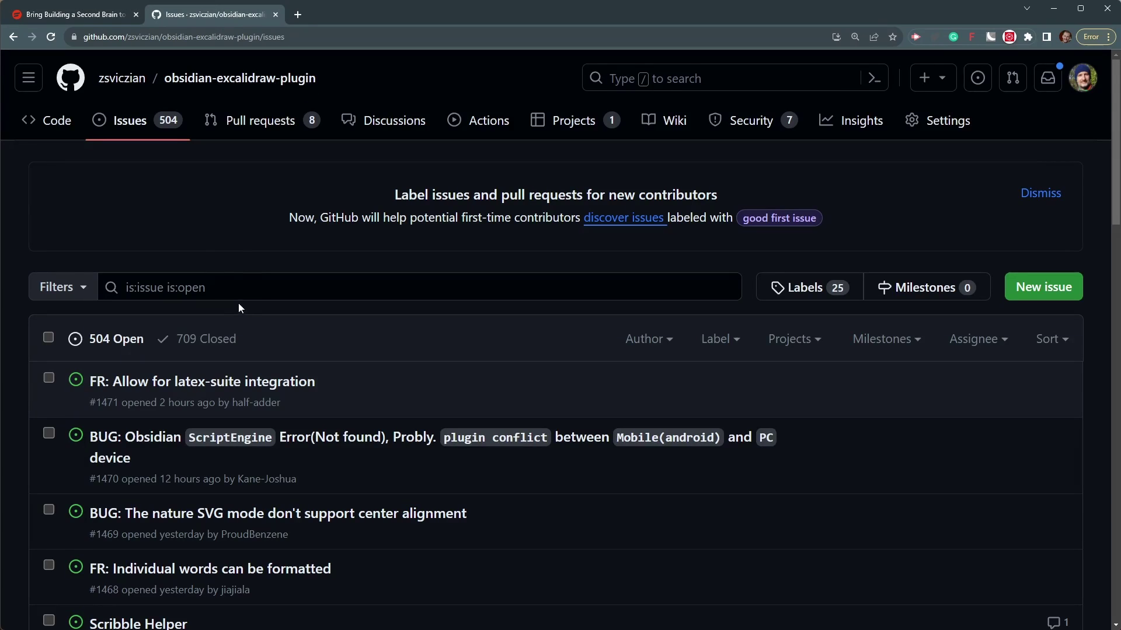
pyautogui.hotkey('alt', 'Left')
pyautogui.scroll(-5, 423, 335)
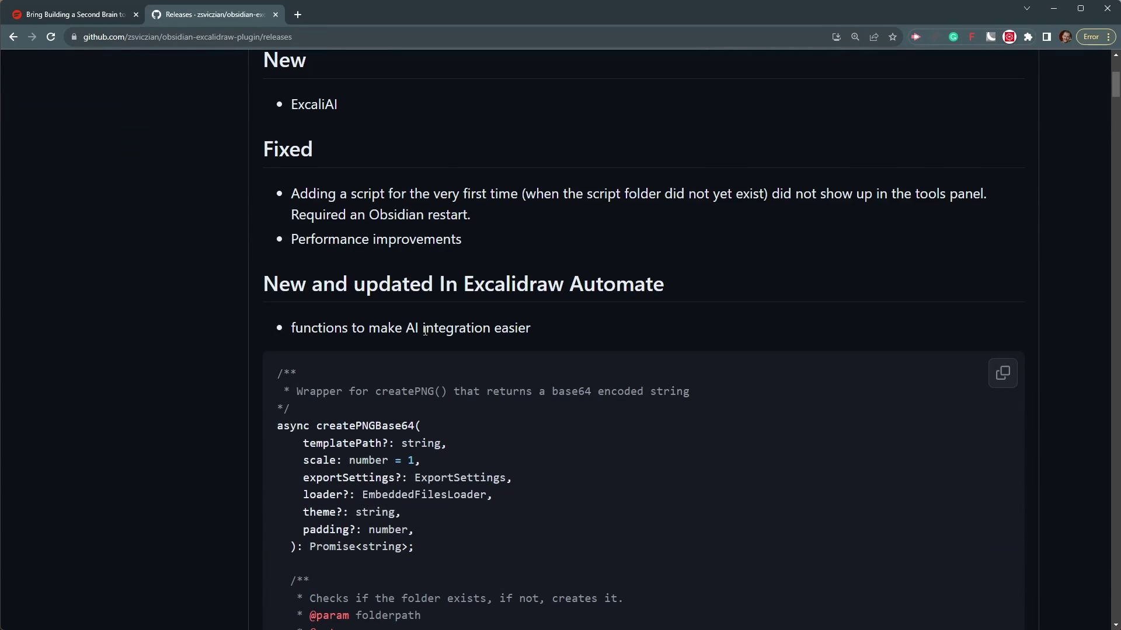
pyautogui.scroll(-5, 425, 328)
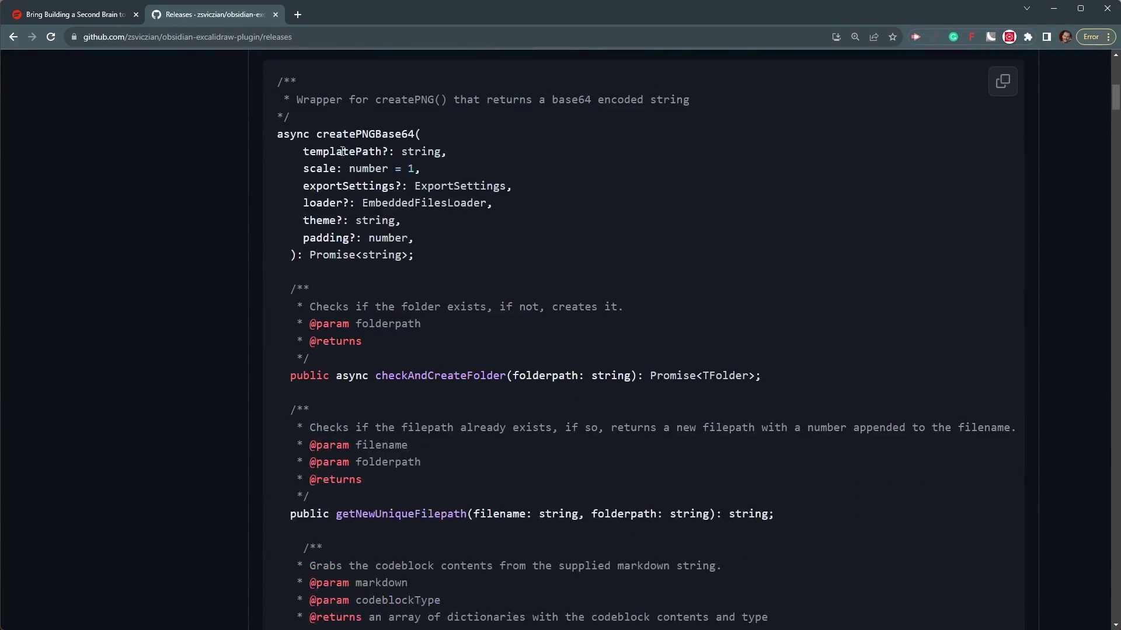
pyautogui.scroll(-10, 328, 231)
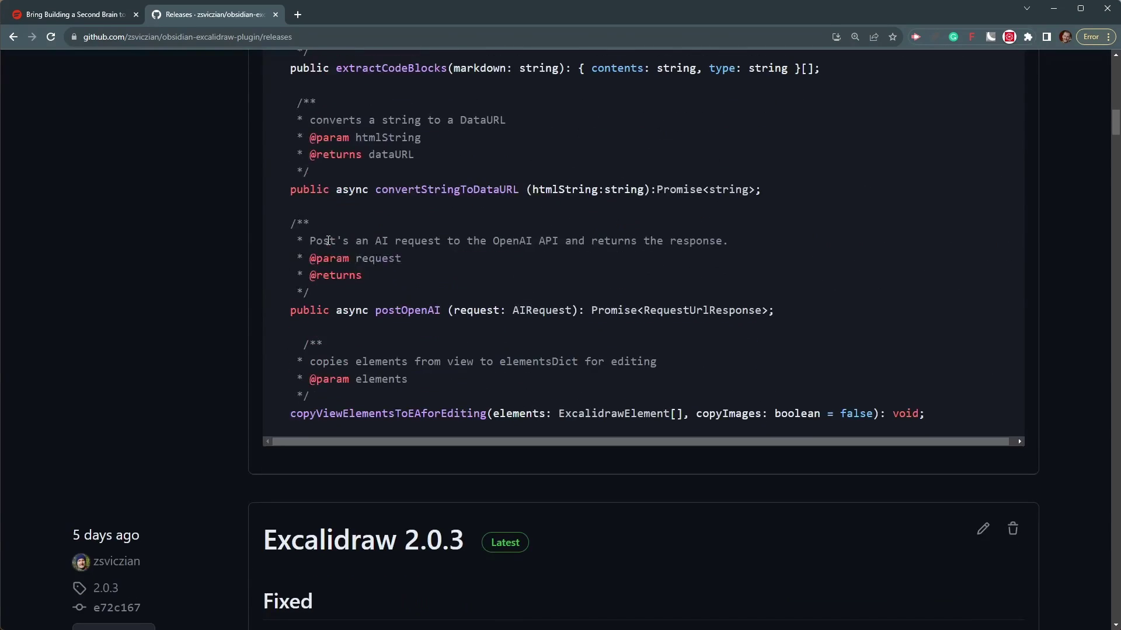
pyautogui.scroll(2, 328, 240)
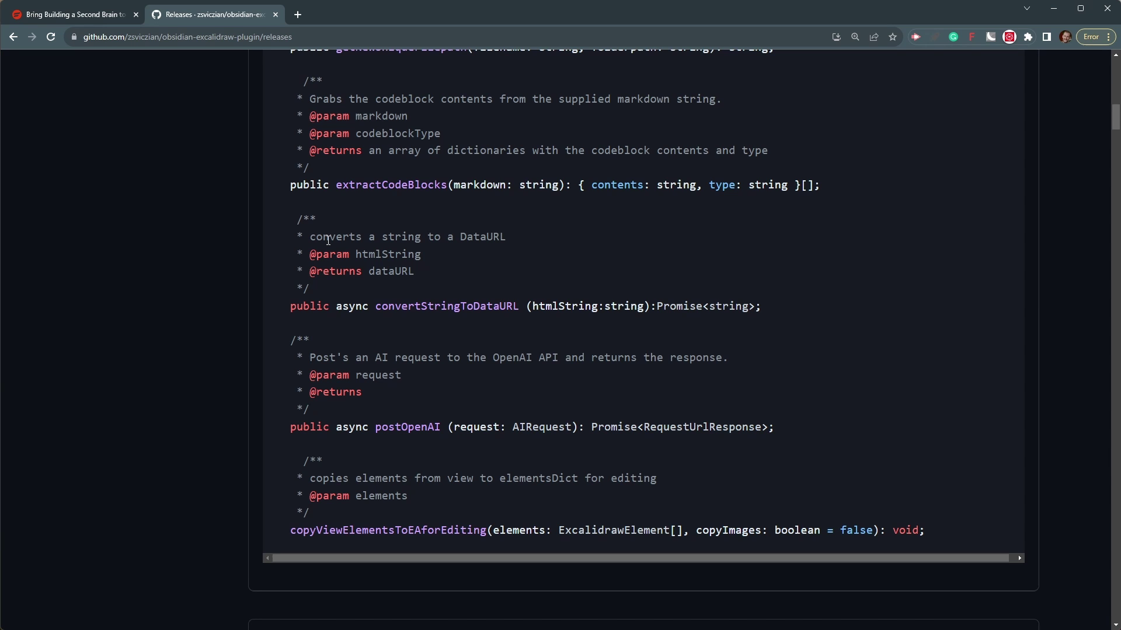
pyautogui.hotkey('alt', 'Tab')
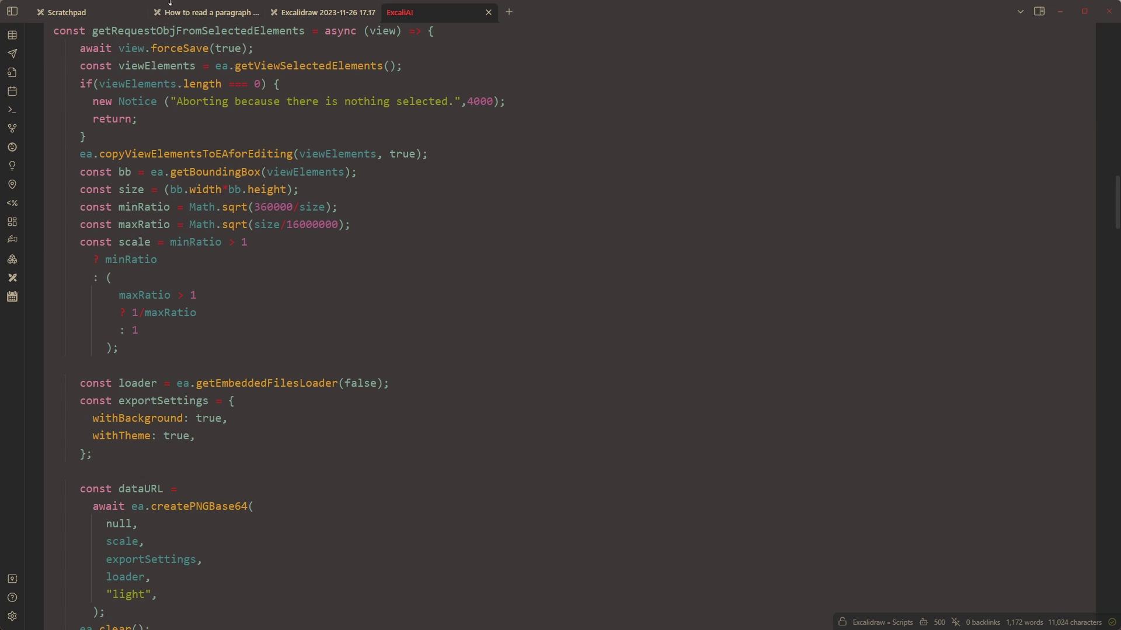
# Show the Scratchpad calculator drawing again with the script tools panel collapsed.
pyautogui.click(83, 14)
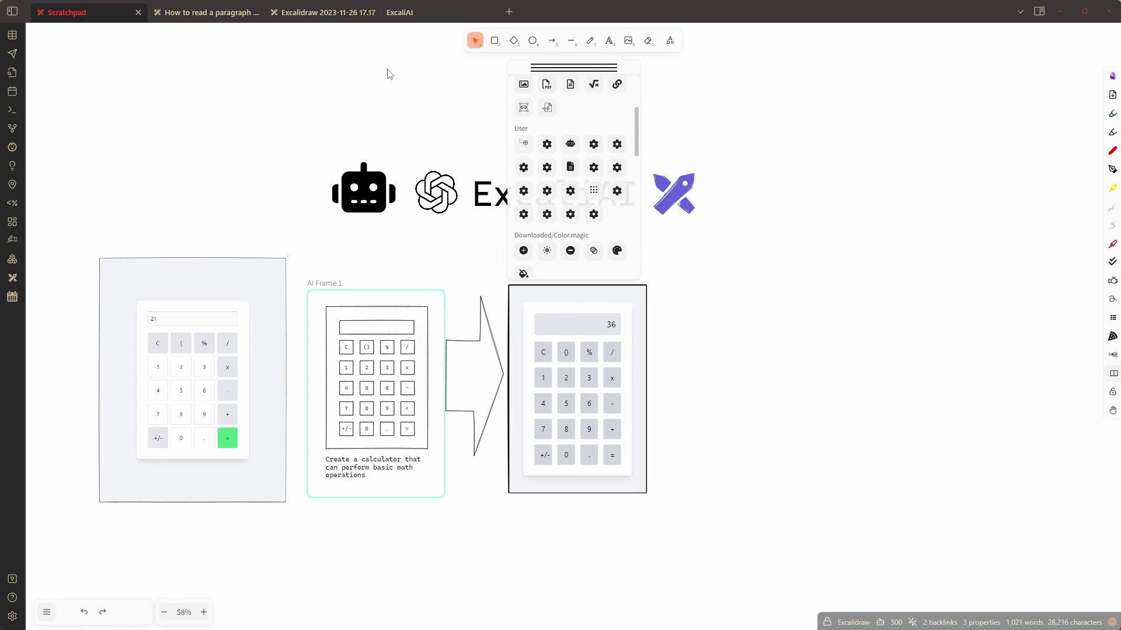
pyautogui.click(568, 70)
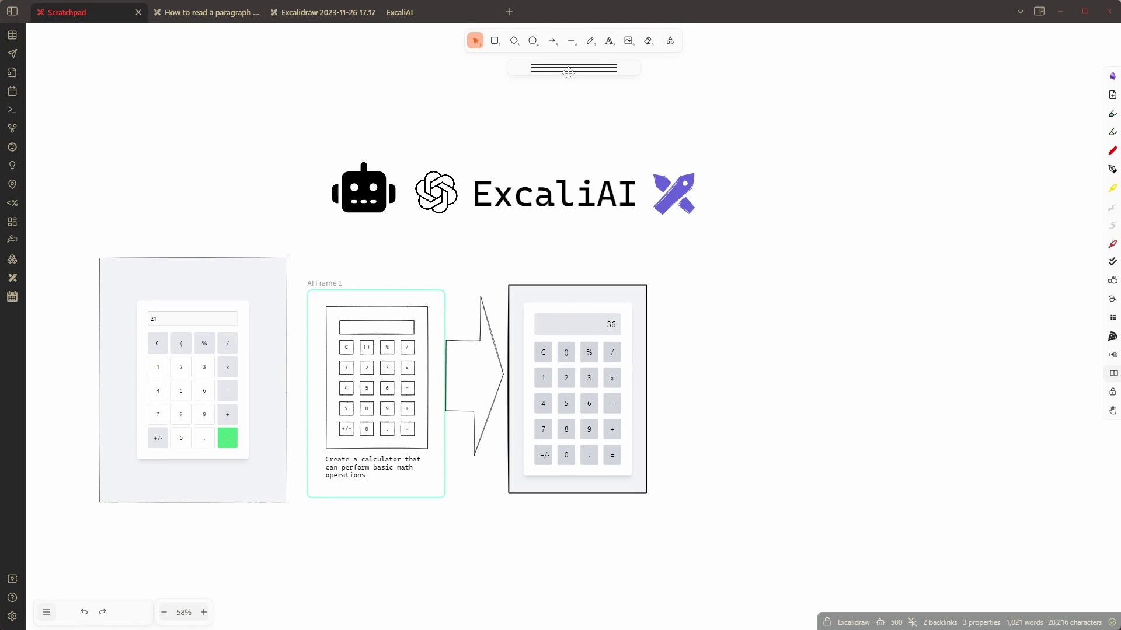